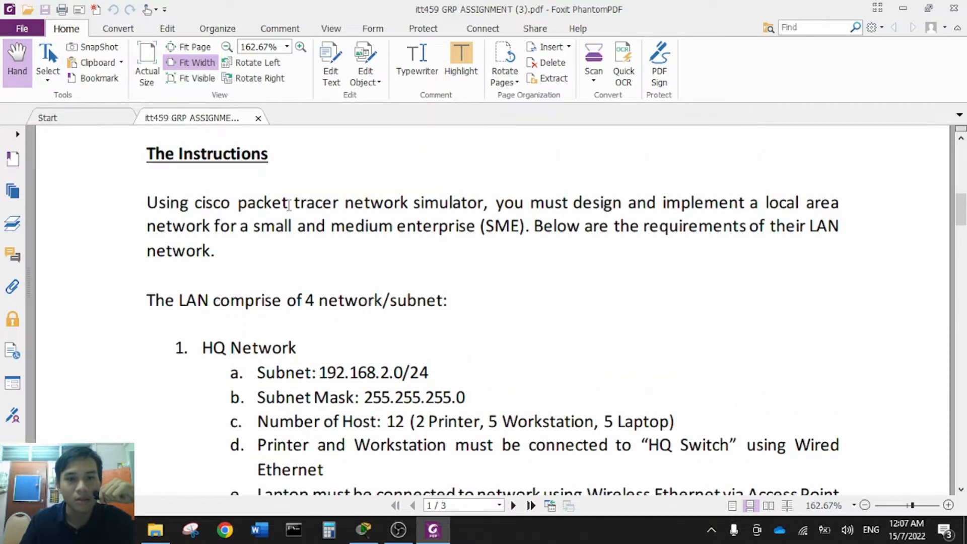
- Read the PDF's HQ, Penang, Johor and Data Centre requirements, then bring up the Gp Assignment(Latest).pkt topology
scroll(289, 205, "down", 1)
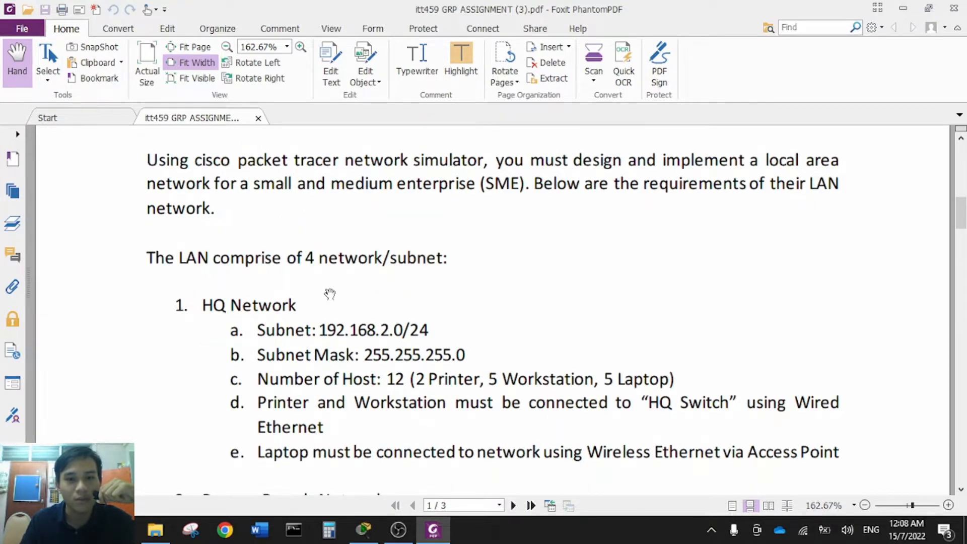
scroll(329, 292, "down", 2)
scroll(330, 293, "down", 1)
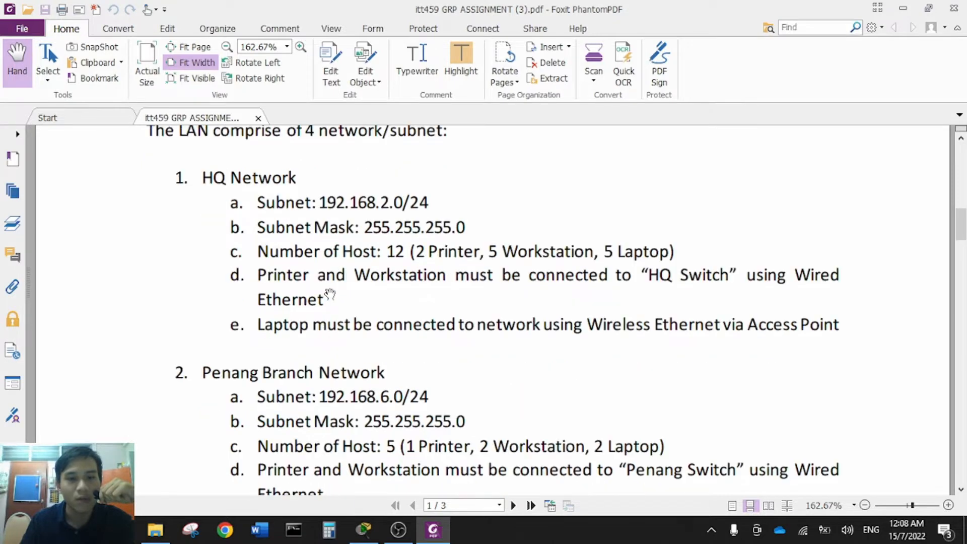
scroll(330, 294, "up", 1)
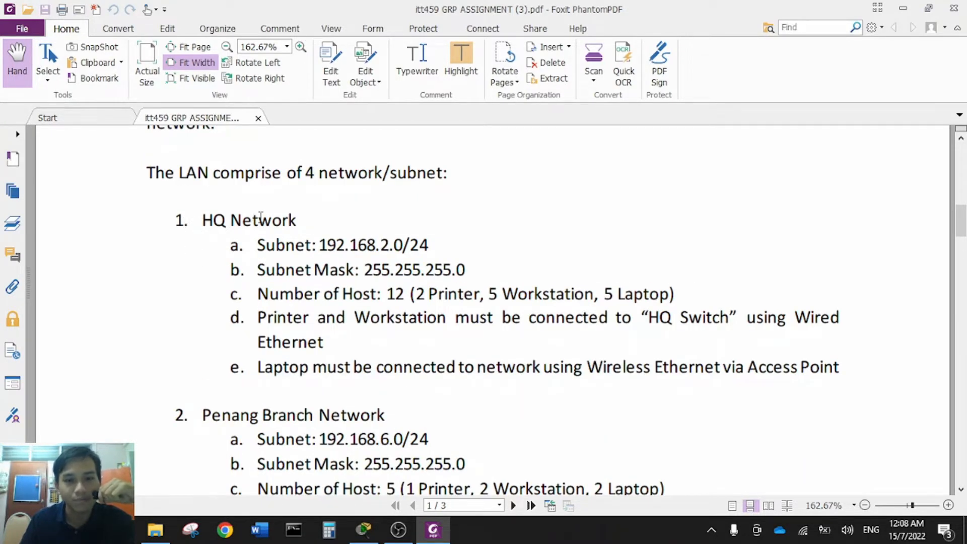
scroll(259, 216, "down", 3)
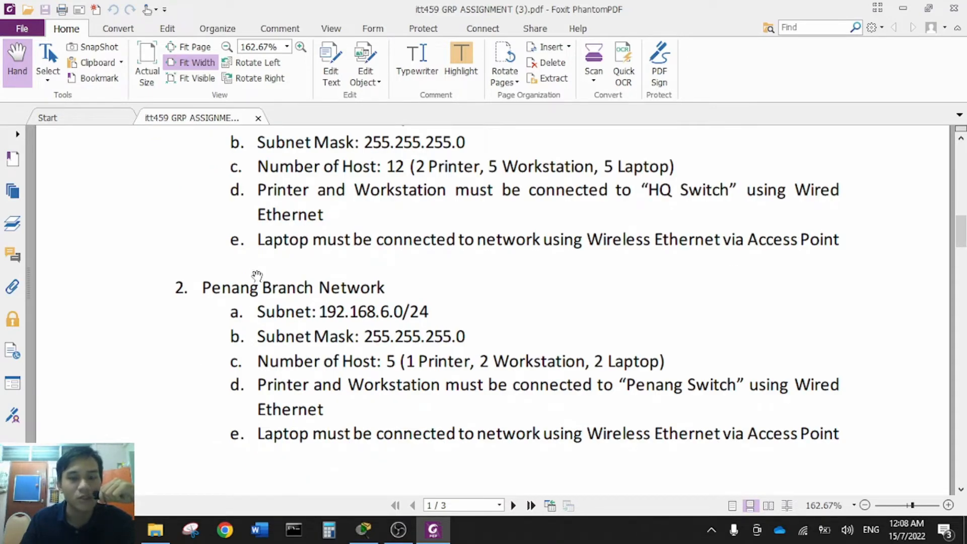
scroll(257, 276, "down", 10)
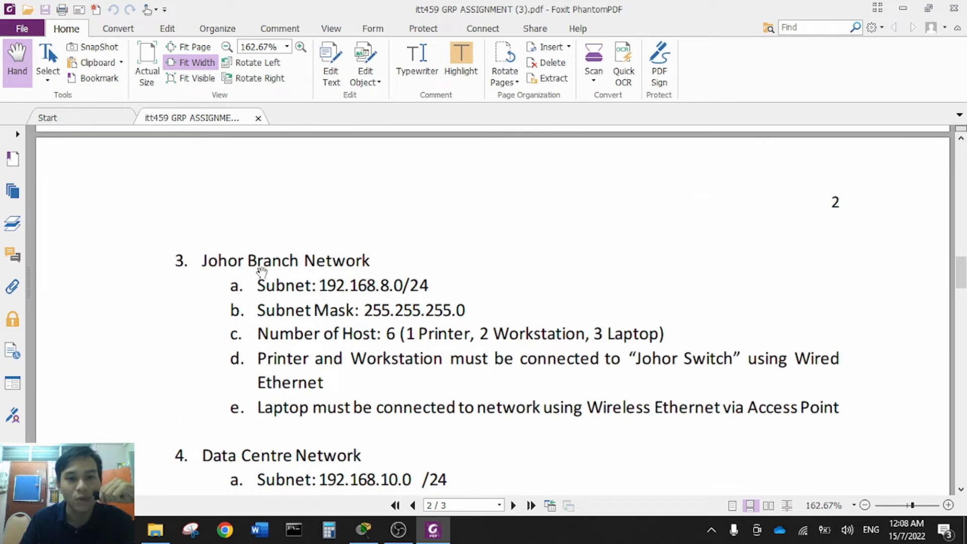
scroll(259, 269, "down", 2)
scroll(263, 266, "down", 2)
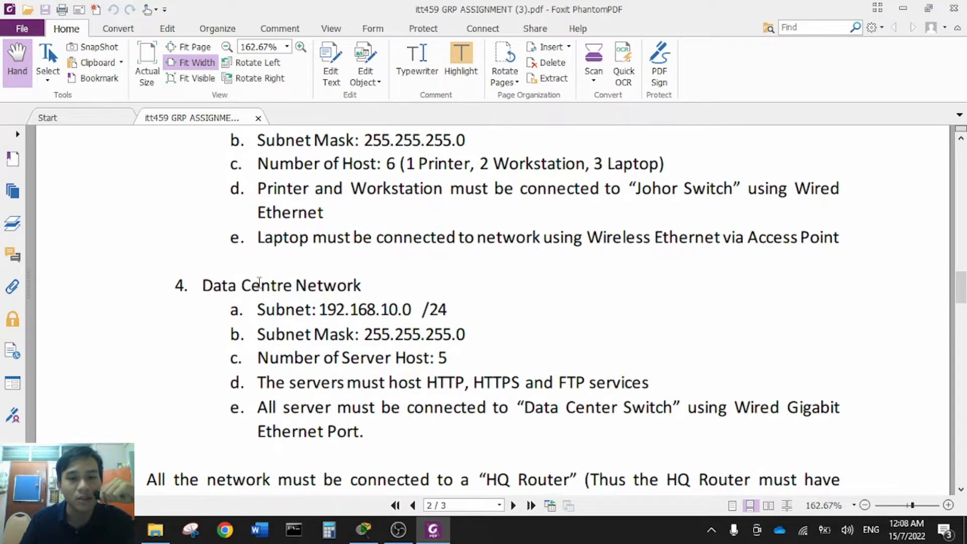
scroll(259, 282, "down", 1)
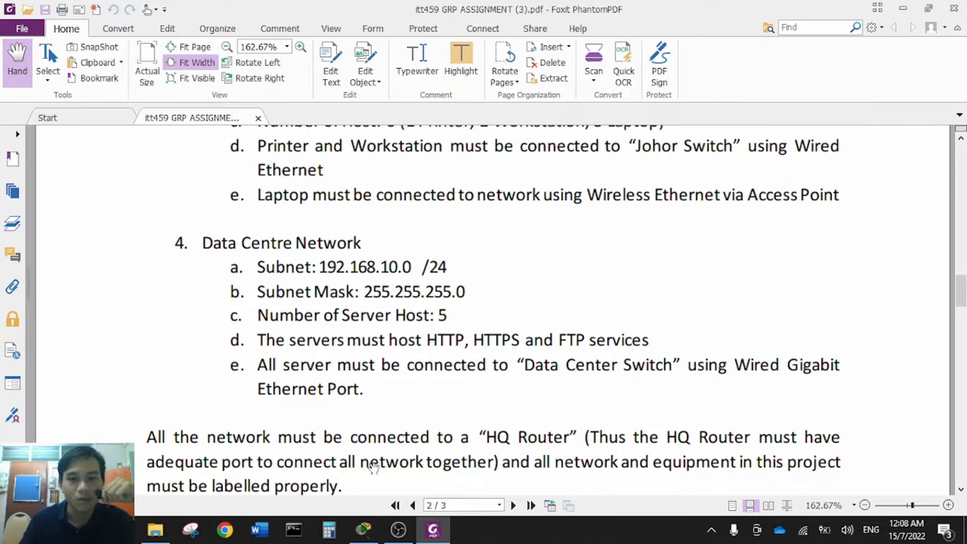
left_click(373, 525)
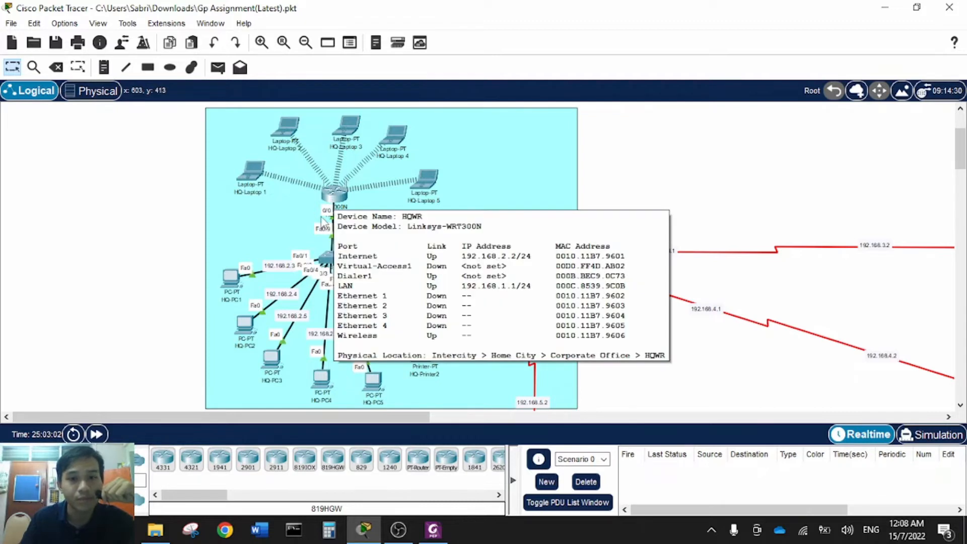
- View the HQWR and HQS info cards, then pan right to the Penang Branch Network (192.168.6.x)
mouse_move(328, 199)
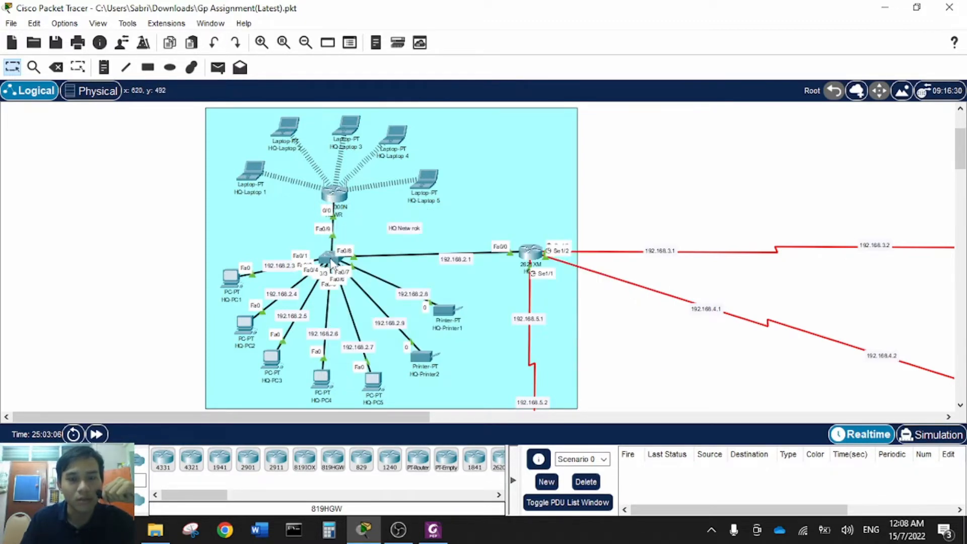
mouse_move(332, 263)
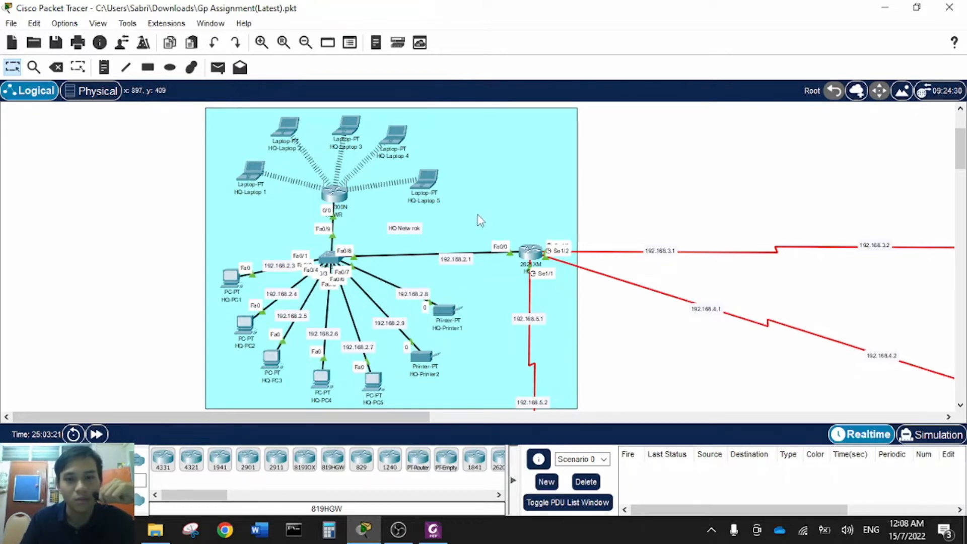
left_click_drag(401, 419, 689, 407)
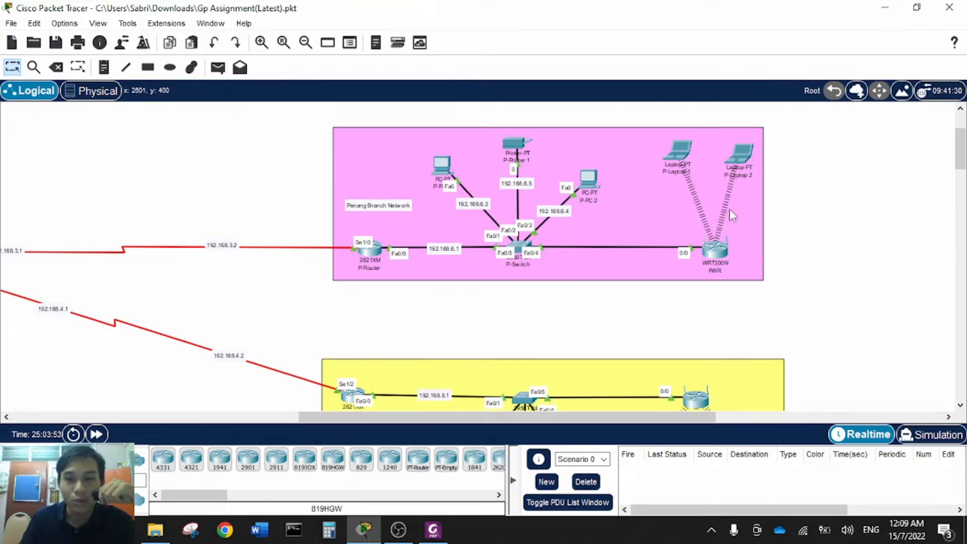
- Pan past Penang to the Johor branch (192.168.8.x) and the Data Centre servers (192.168.10.x)
scroll(701, 254, "down", 1)
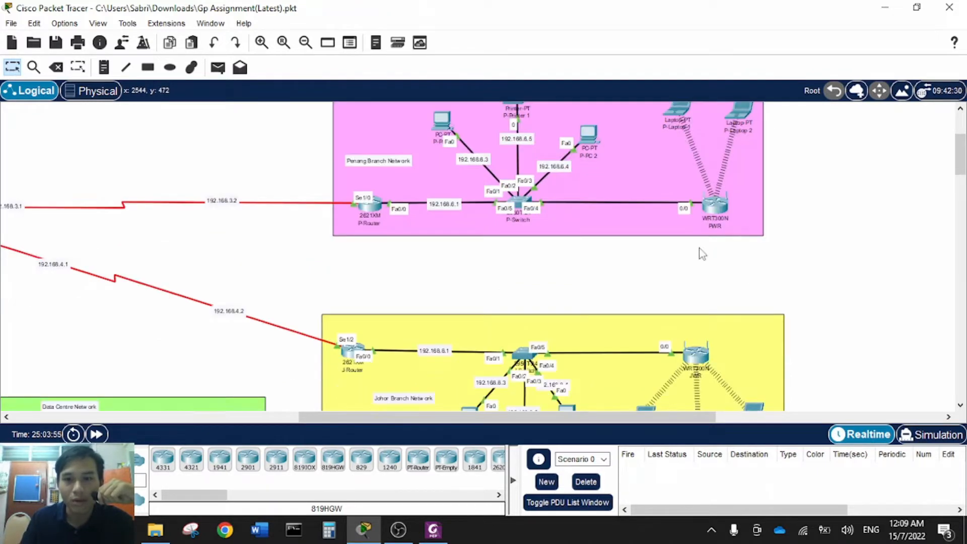
scroll(701, 253, "up", 1)
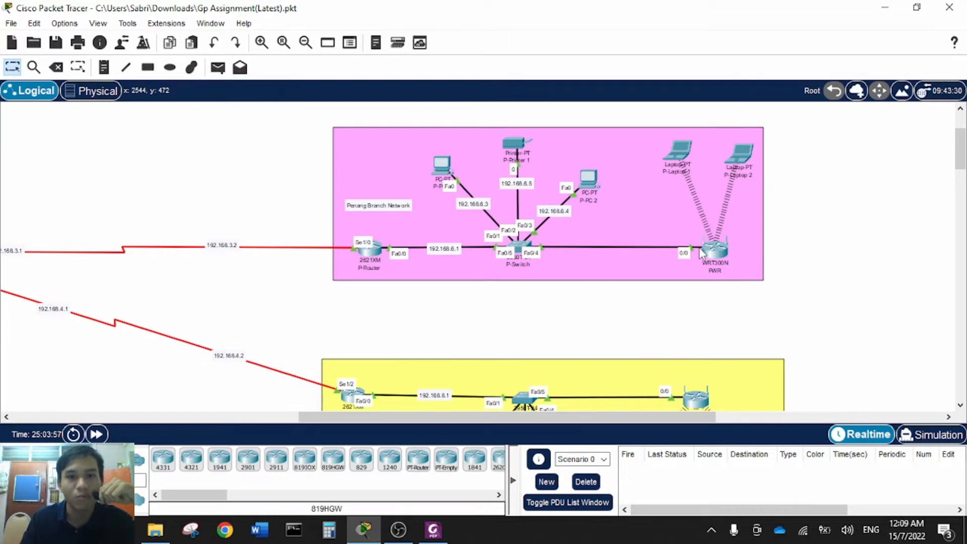
scroll(577, 313, "down", 2)
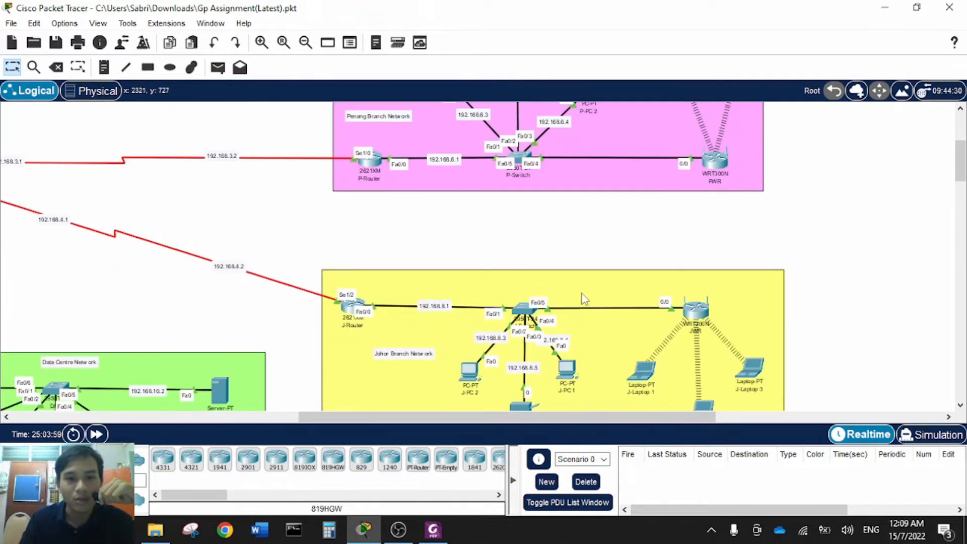
scroll(588, 276, "down", 2)
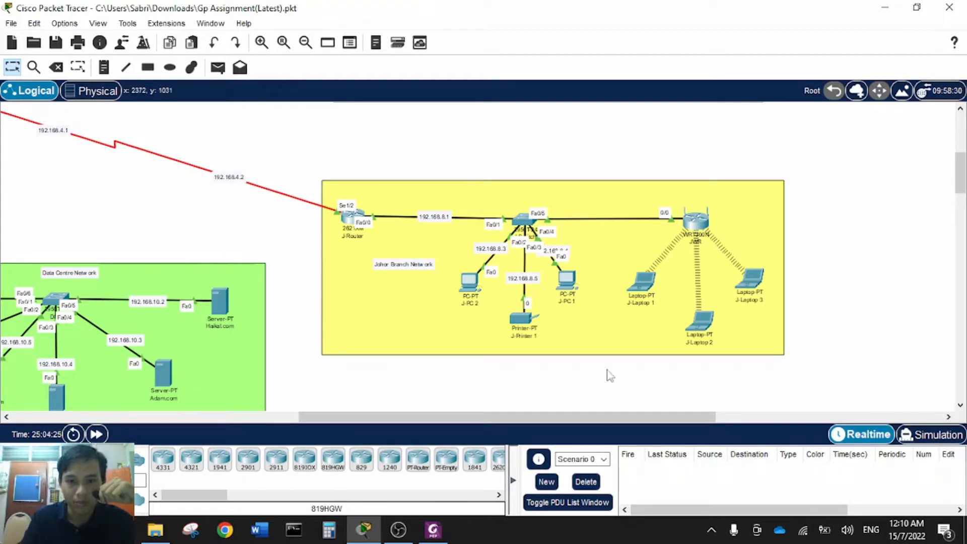
left_click_drag(595, 418, 475, 383)
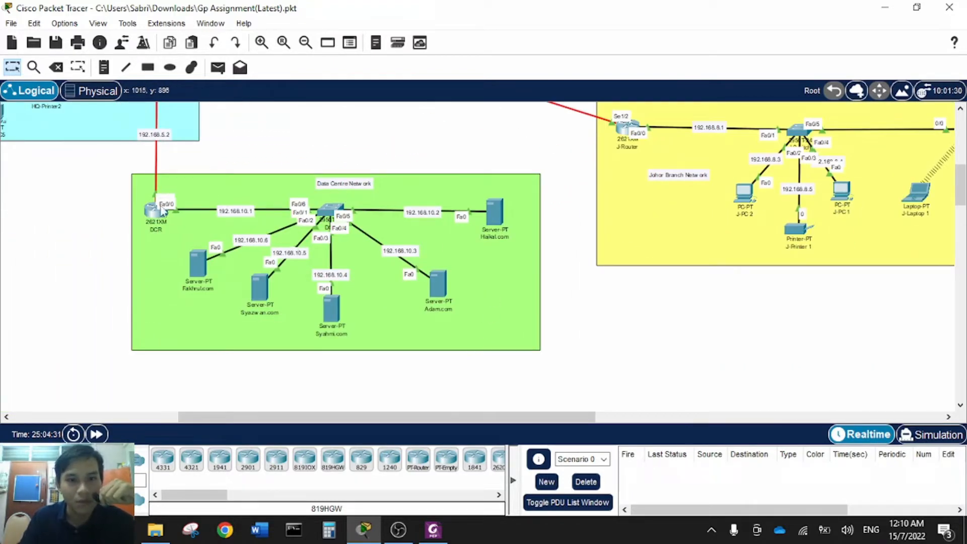
- Bring the Data Centre Network into view and inspect its five servers, including Haikal.com
scroll(156, 228, "up", 1)
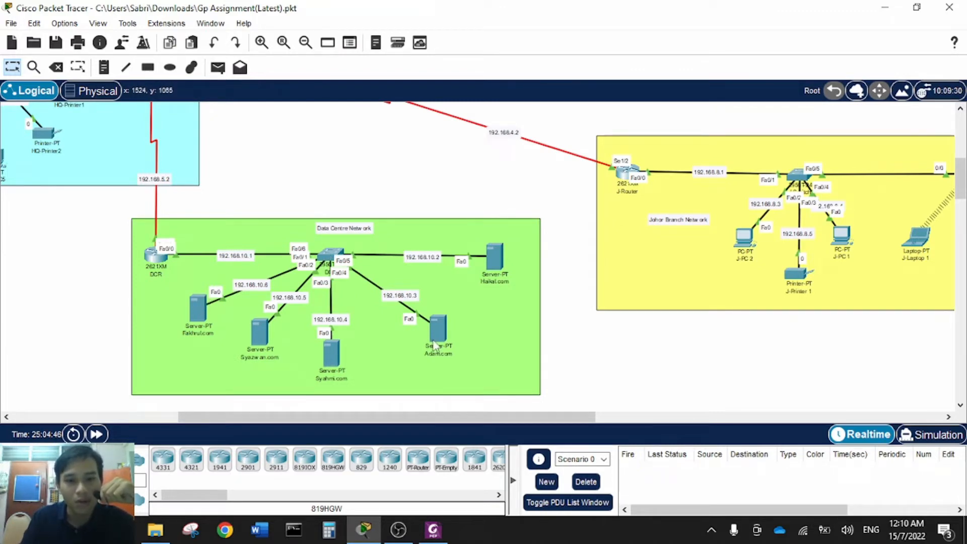
mouse_move(201, 325)
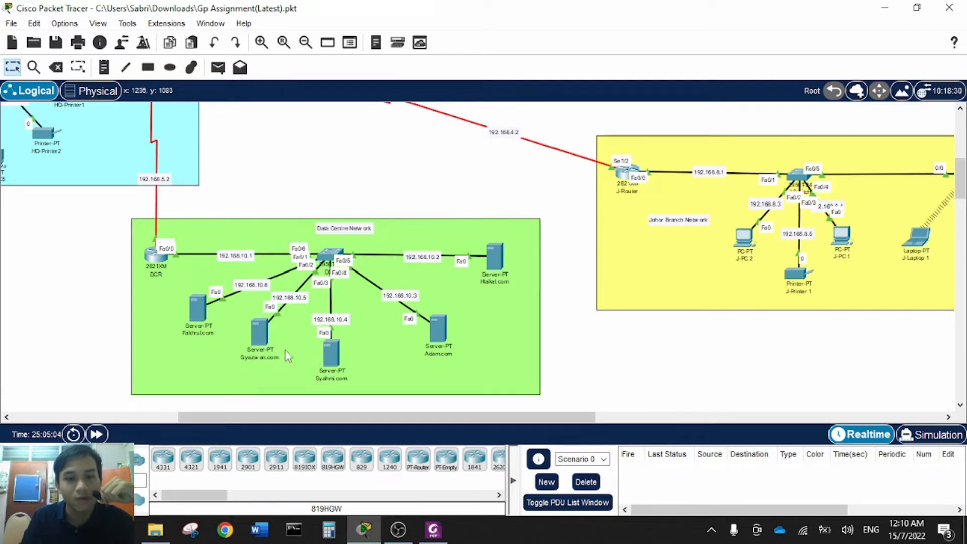
scroll(427, 342, "up", 2)
scroll(427, 343, "down", 2)
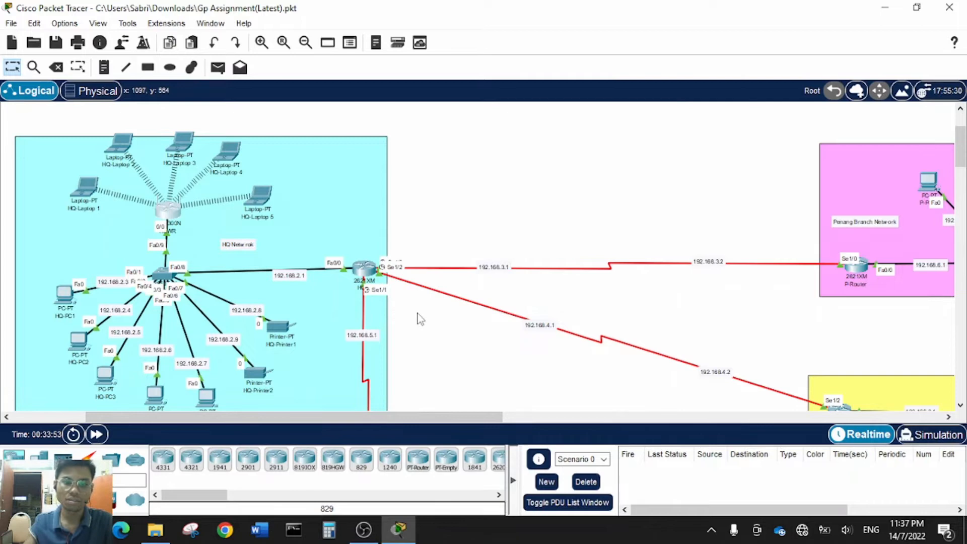
- Pan the canvas back to the HQ network and its serial links to the branches
scroll(416, 317, "down", 2)
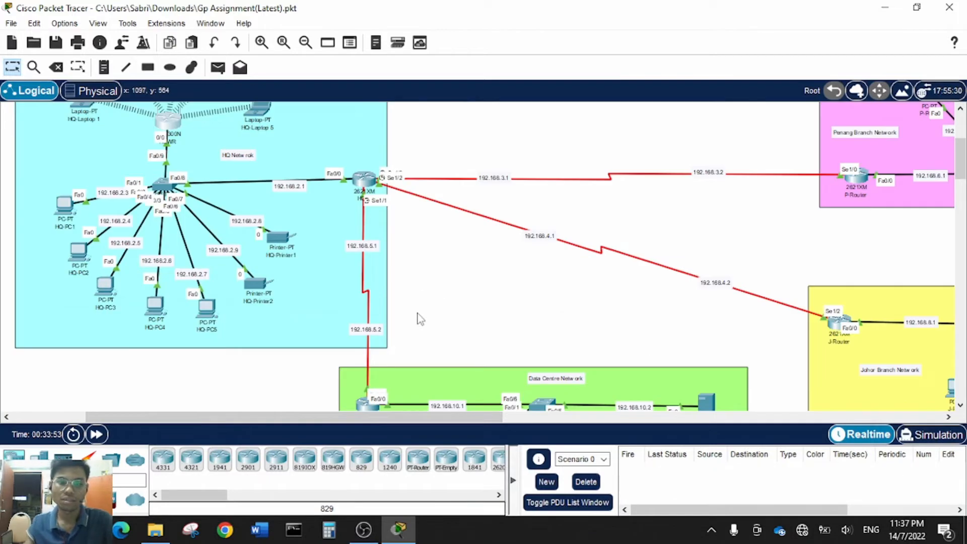
scroll(417, 318, "up", 1)
scroll(417, 317, "up", 1)
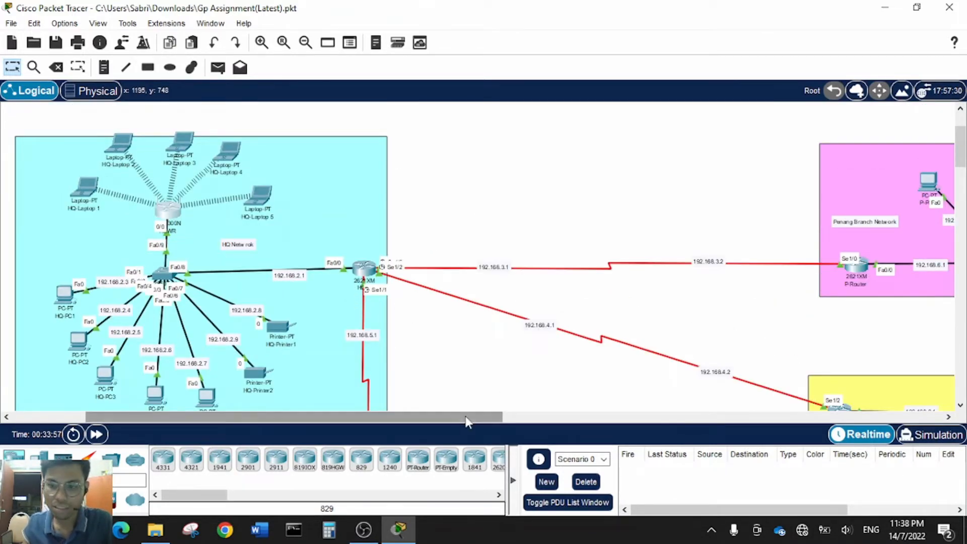
left_click_drag(463, 417, 527, 426)
scroll(625, 346, "down", 3)
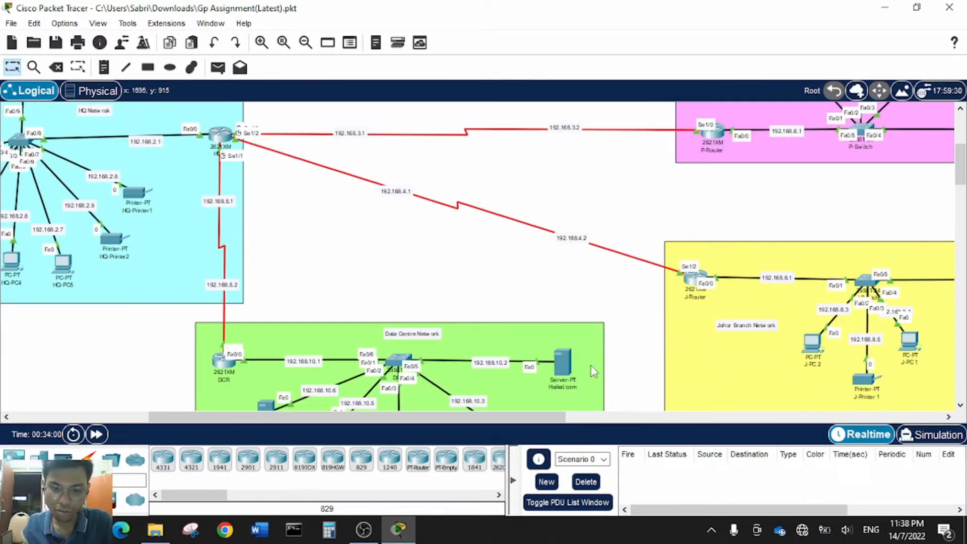
left_click_drag(532, 417, 453, 413)
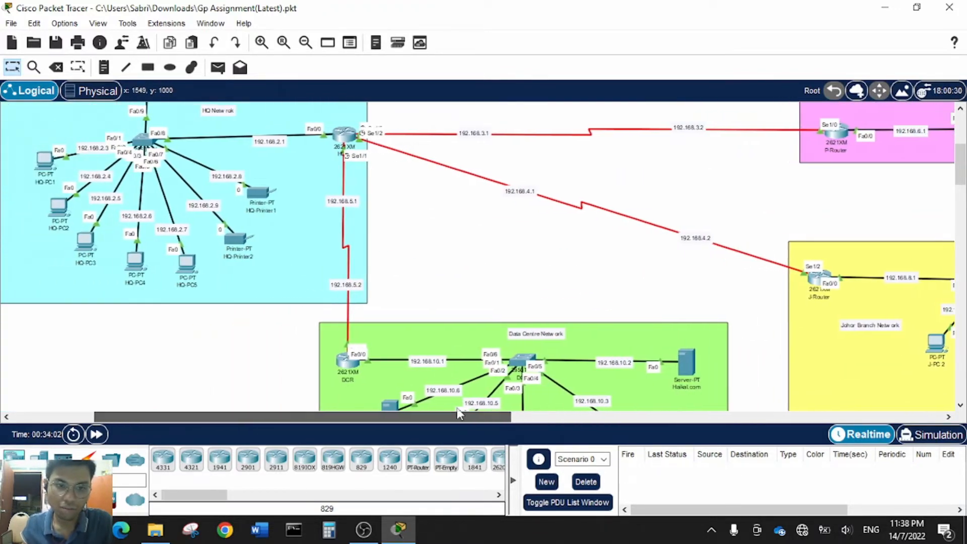
scroll(373, 352, "up", 3)
scroll(372, 352, "up", 2)
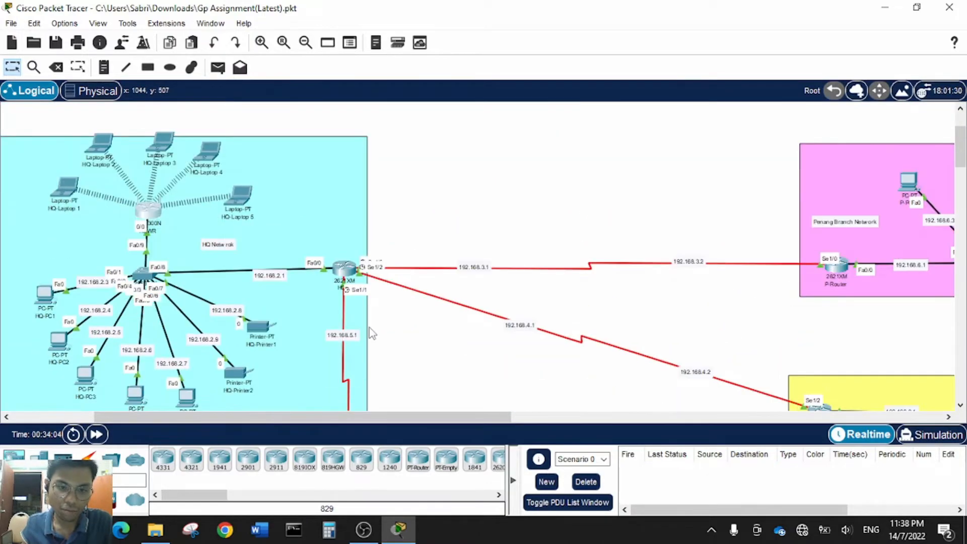
- Review HQR's RIP networks 192.168.2.0–192.168.5.0 and its FastEthernet0/0 address 192.168.2.1/24
left_click(346, 268)
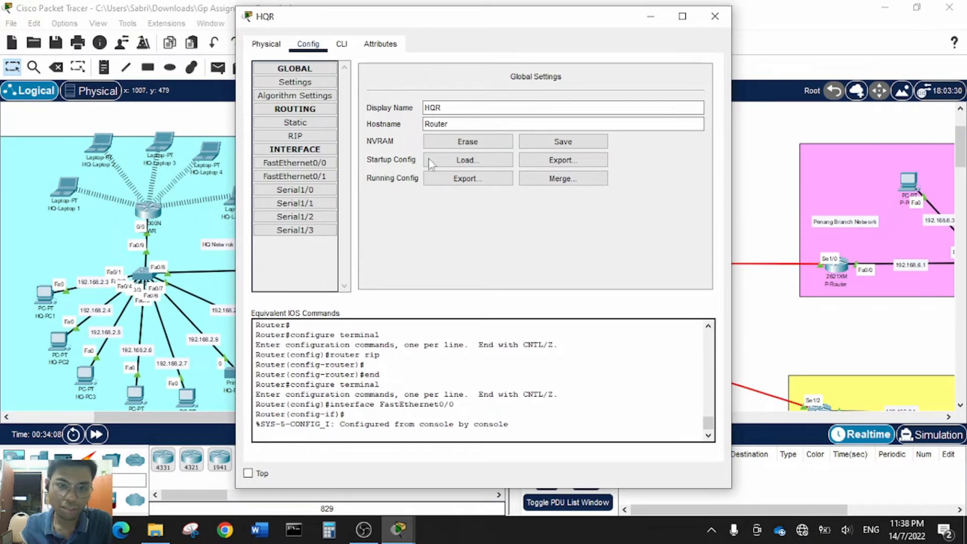
left_click_drag(457, 17, 637, 56)
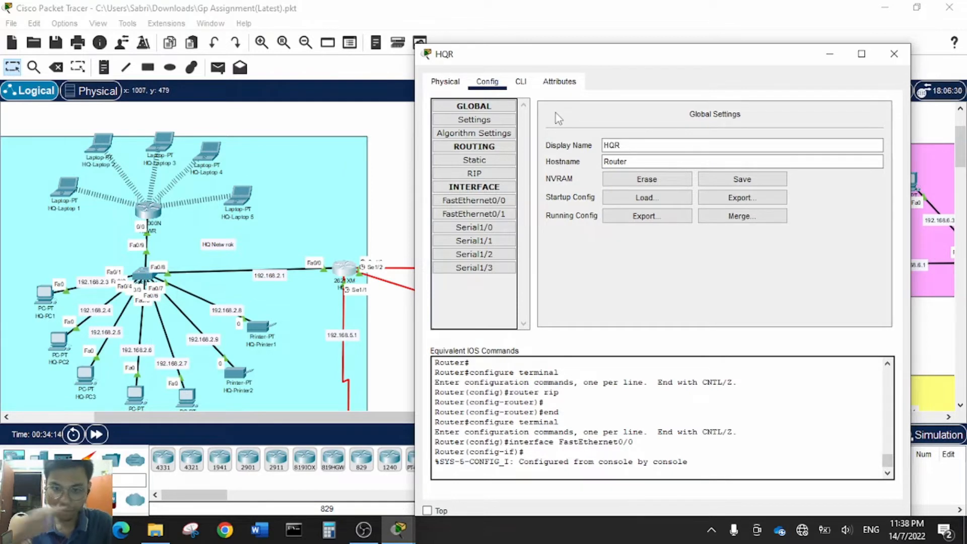
left_click(496, 174)
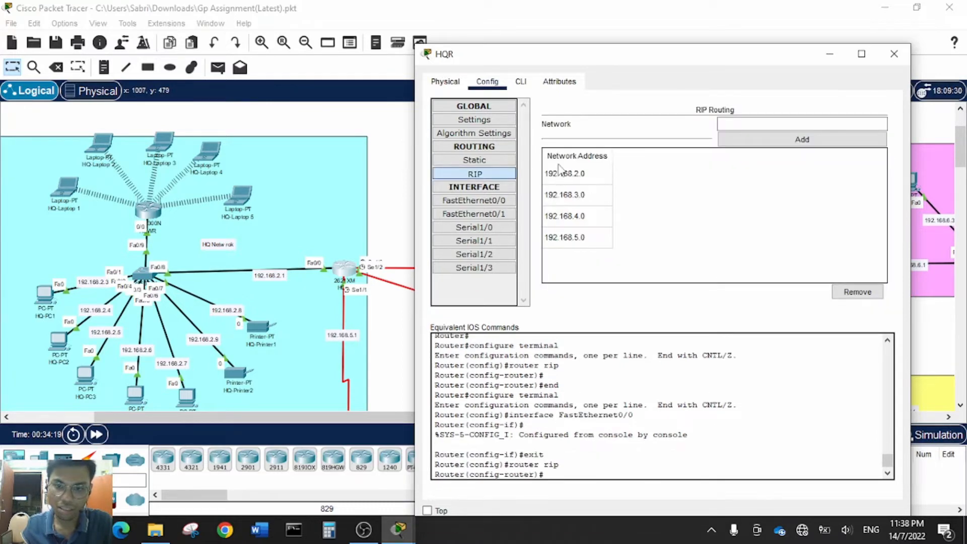
left_click(487, 201)
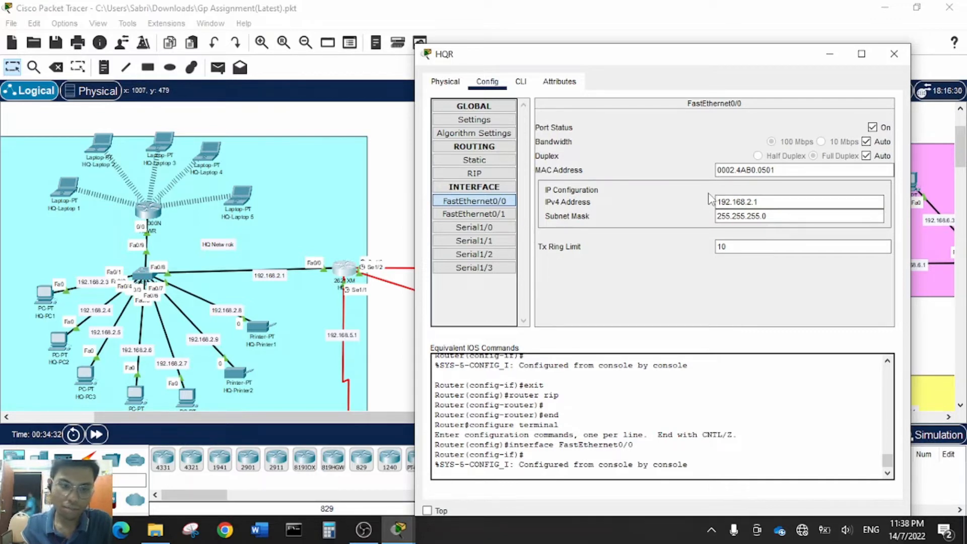
left_click(895, 53)
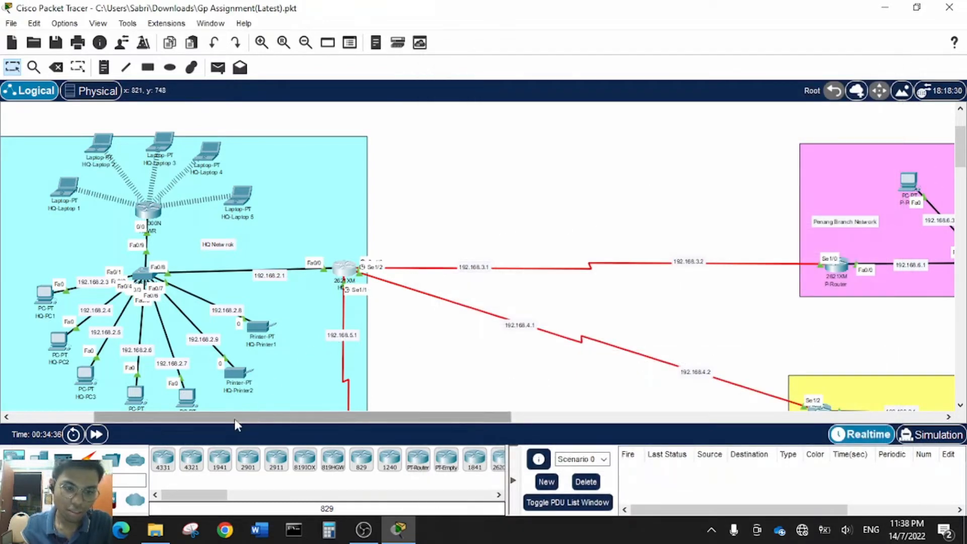
left_click_drag(234, 419, 329, 425)
- Confirm P-Router's FastEthernet0/0 is 192.168.6.1 with mask 255.255.255.0
left_click(625, 267)
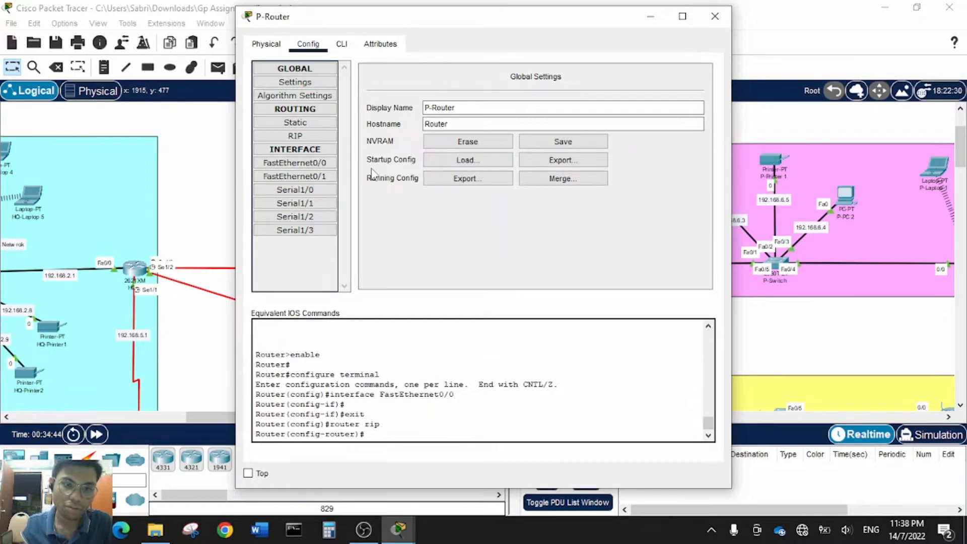
left_click(306, 163)
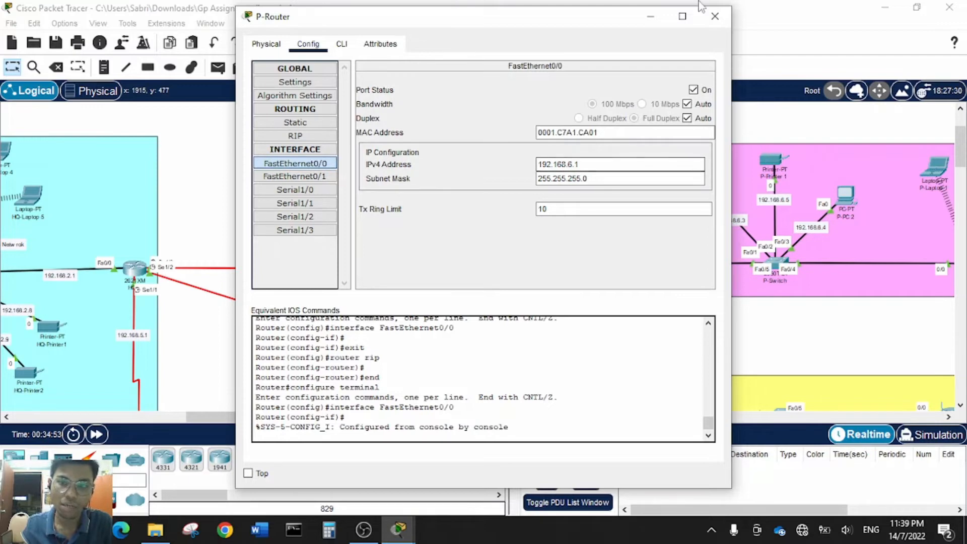
left_click(715, 16)
scroll(536, 224, "down", 3)
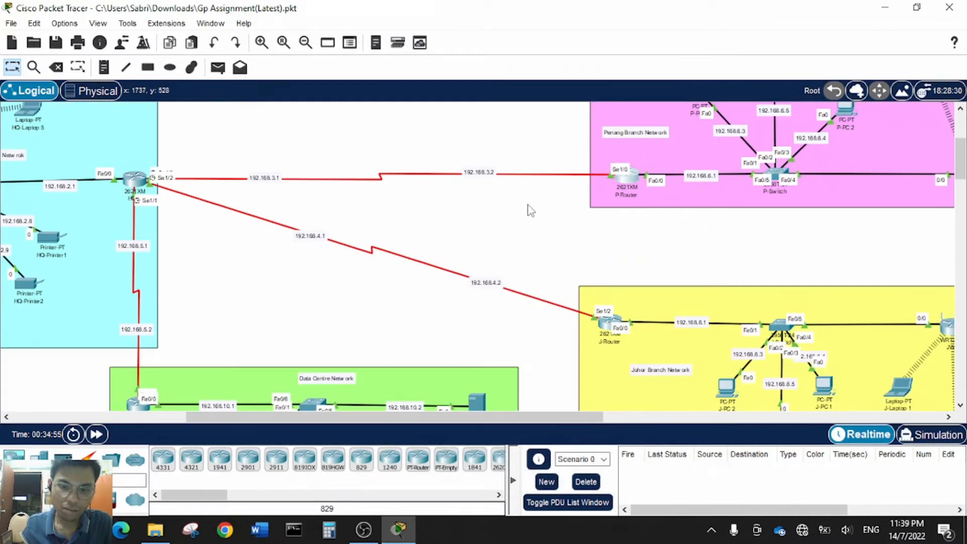
scroll(531, 210, "down", 3)
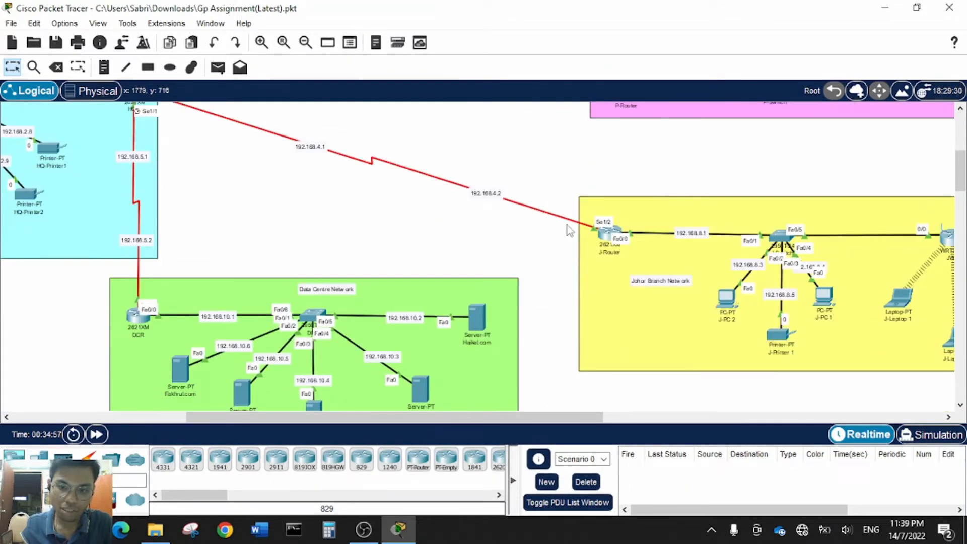
- Verify J-Router's FastEthernet0/0 address 192.168.8.1 with mask 255.255.255.0
left_click(609, 232)
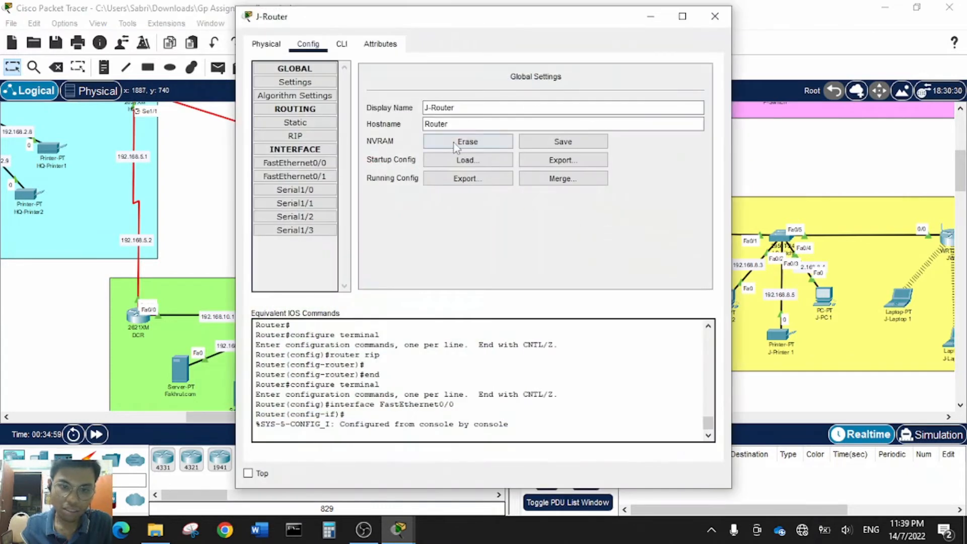
left_click(317, 162)
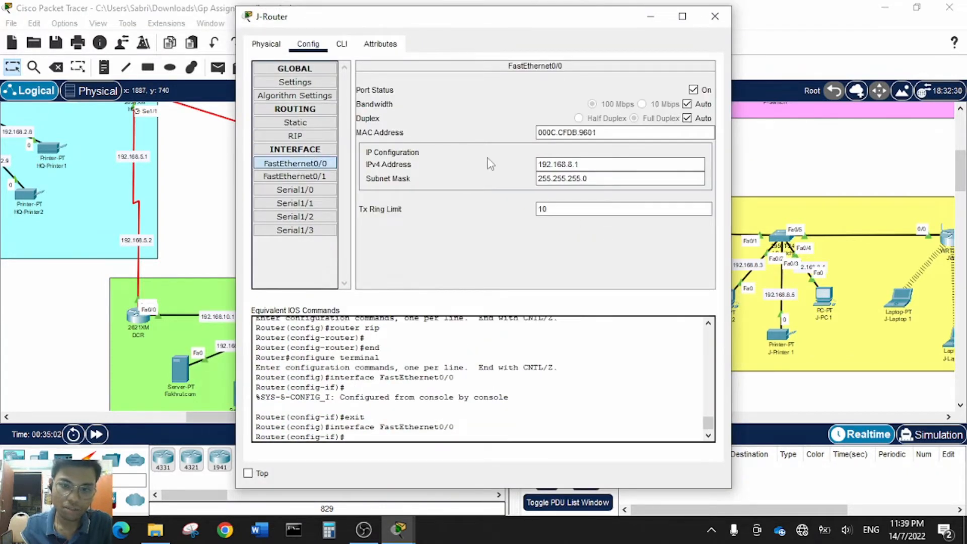
left_click(540, 164)
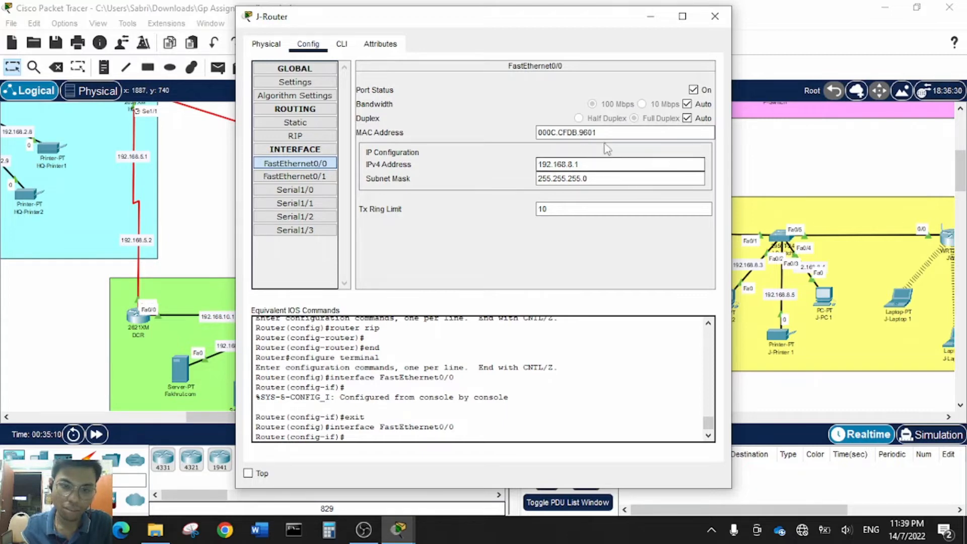
left_click(715, 17)
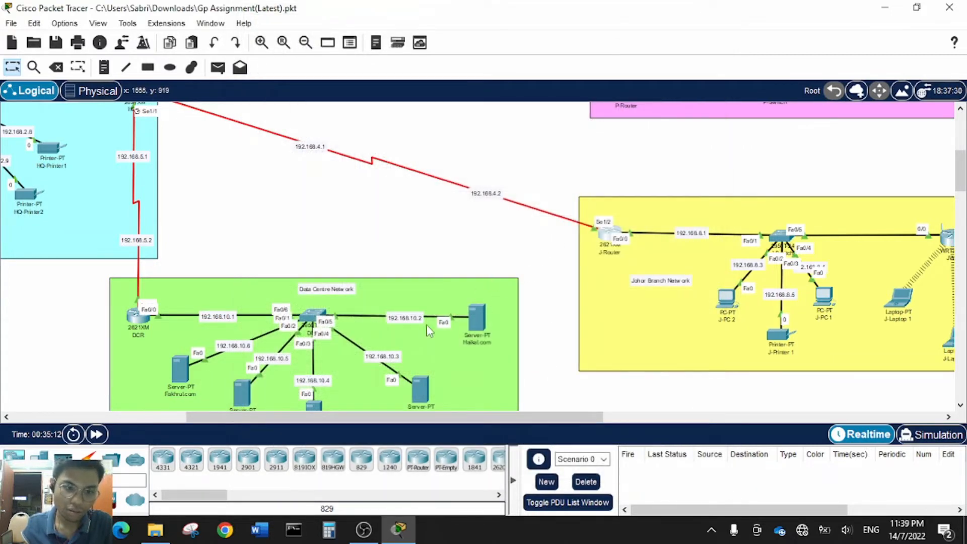
- Verify DCR's FastEthernet0/0 address 192.168.10.1 with mask 255.255.255.0
left_click_drag(295, 417, 258, 410)
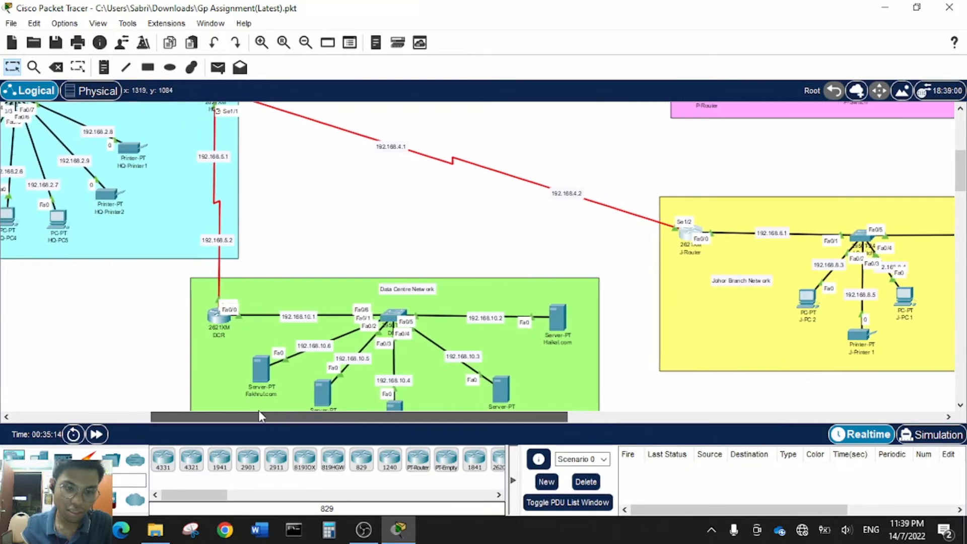
double_click(220, 312)
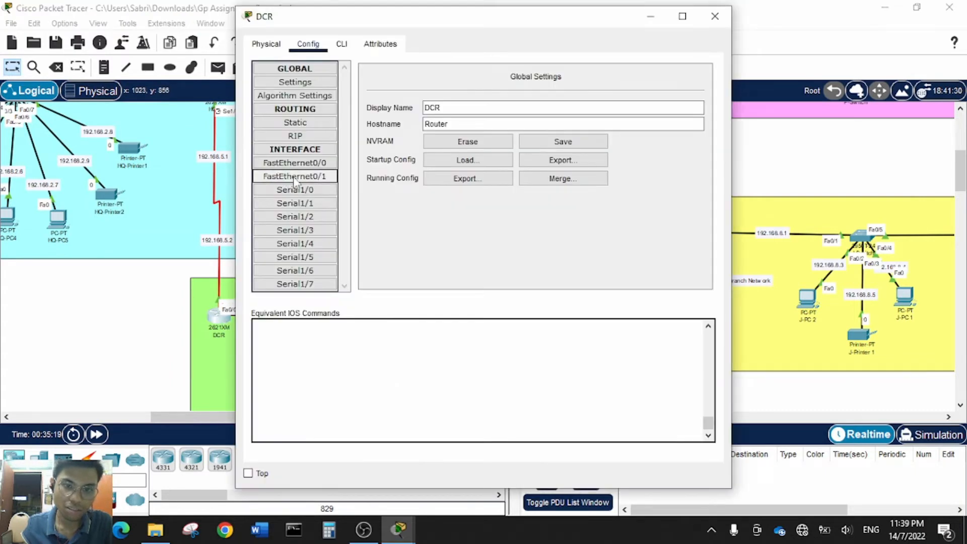
left_click(299, 164)
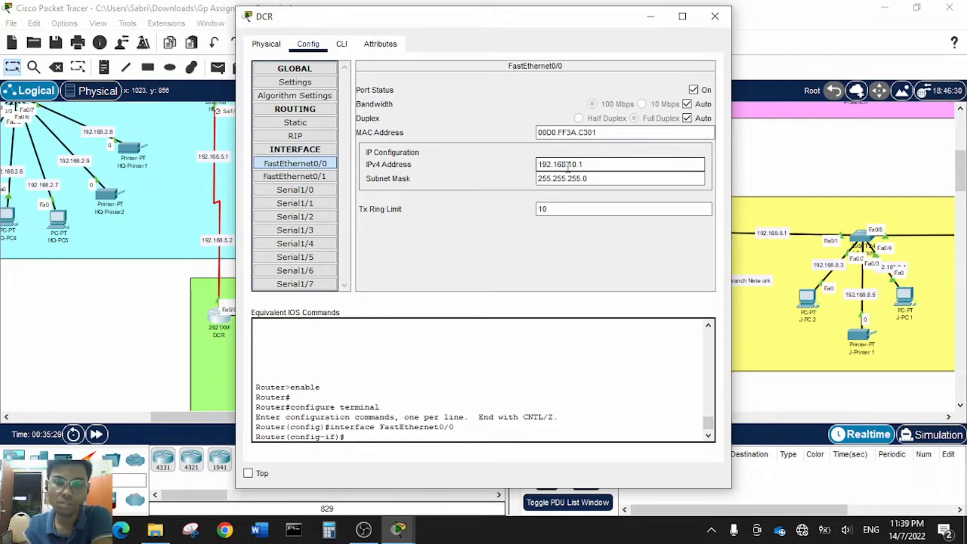
left_click(715, 16)
left_click_drag(400, 417, 319, 401)
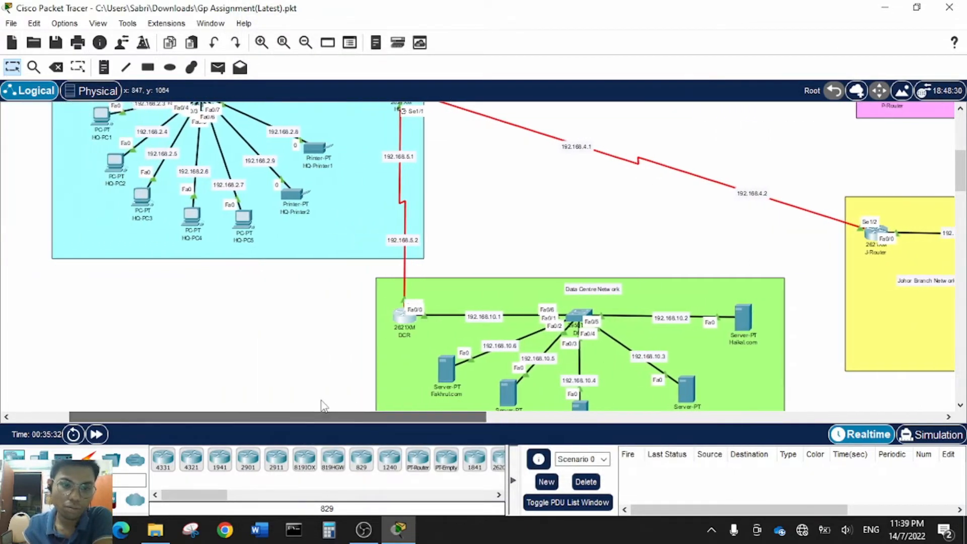
- Check the HQWR wireless router's static IP 192.168.2.2 on its GUI Setup page
scroll(314, 307, "up", 4)
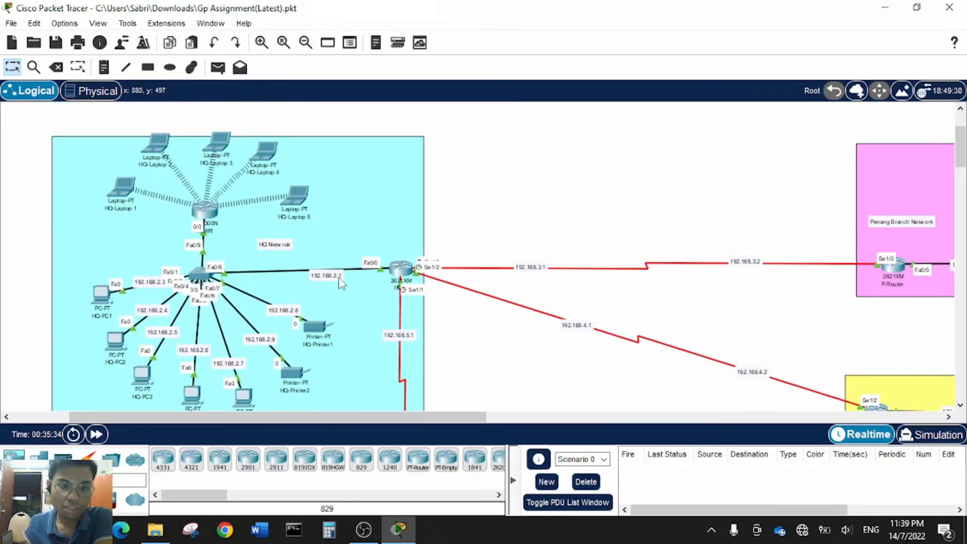
left_click(207, 211)
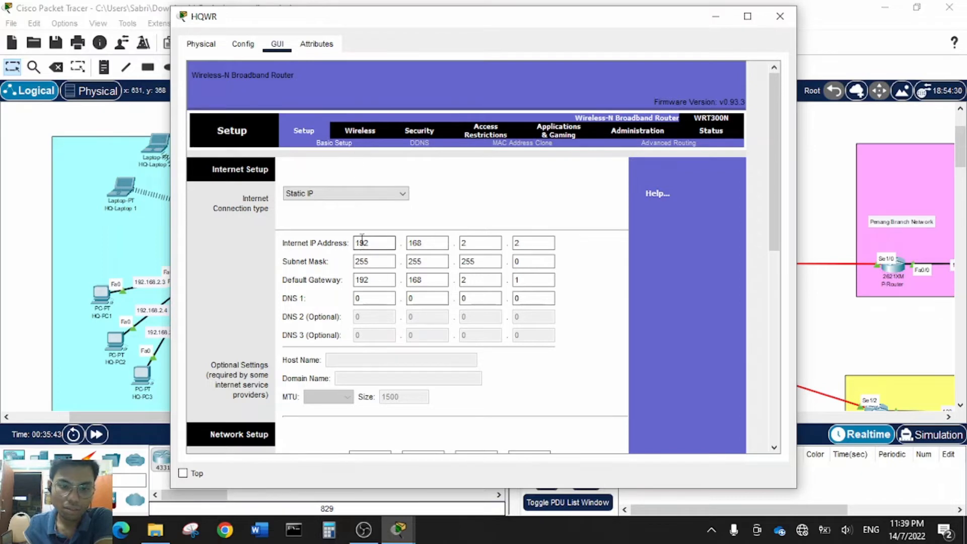
scroll(355, 267, "down", 1)
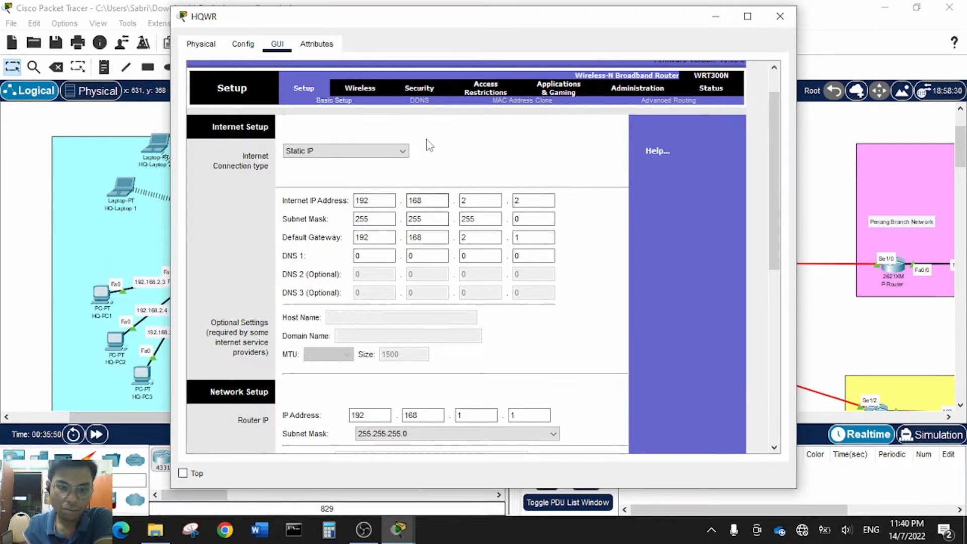
- Check HQWR's hidden HQ network name and its WPA2 Personal AES wireless security
left_click(361, 88)
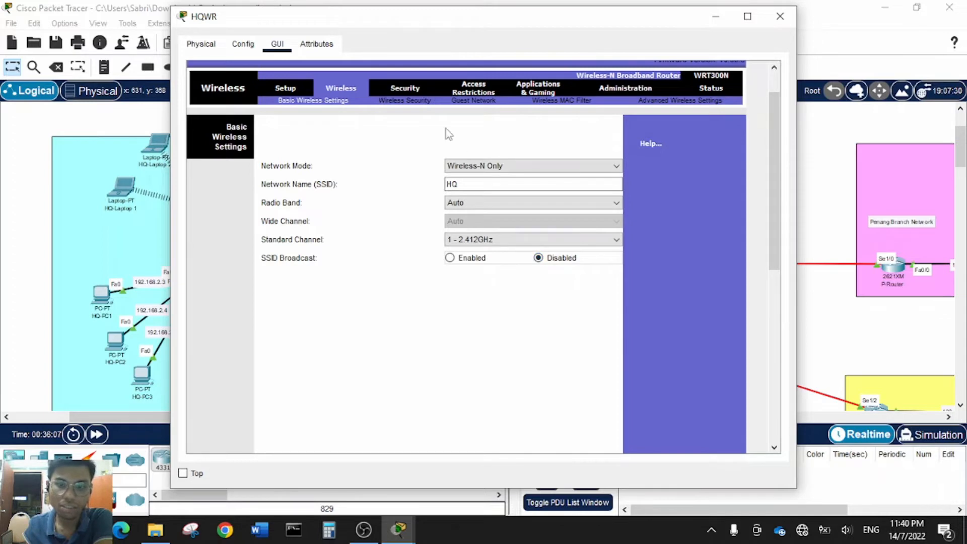
left_click(397, 104)
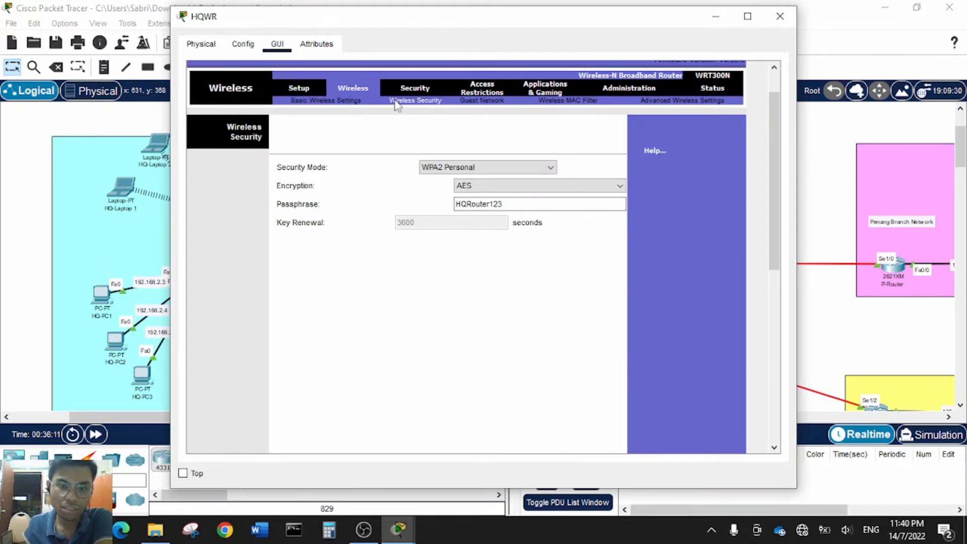
left_click(450, 171)
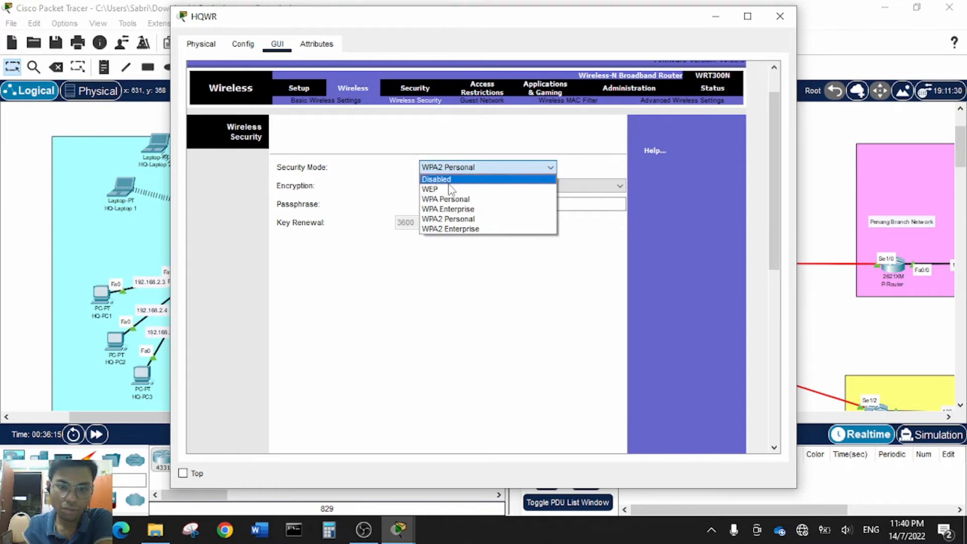
left_click(448, 220)
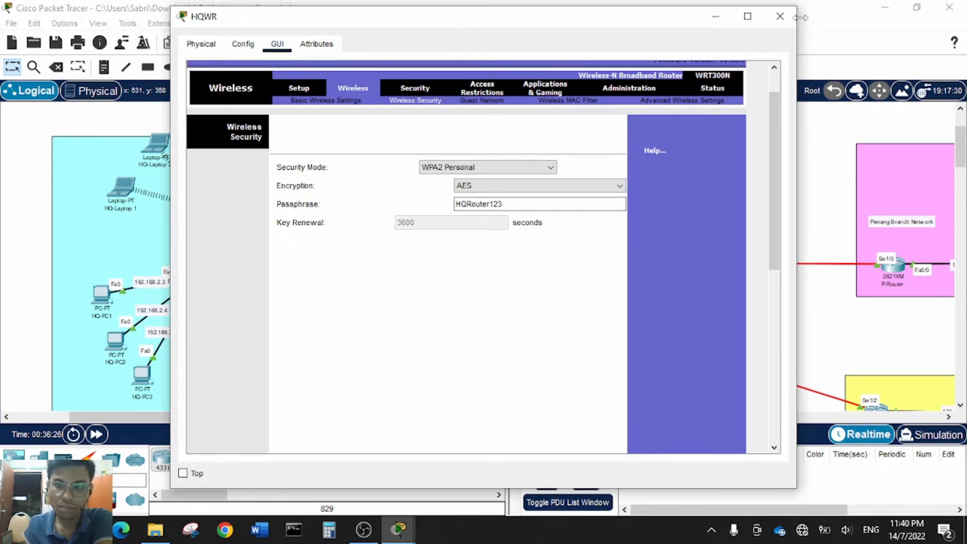
left_click(780, 17)
- Bring up the Haikal.com server's configuration window from the topology
scroll(249, 258, "down", 5)
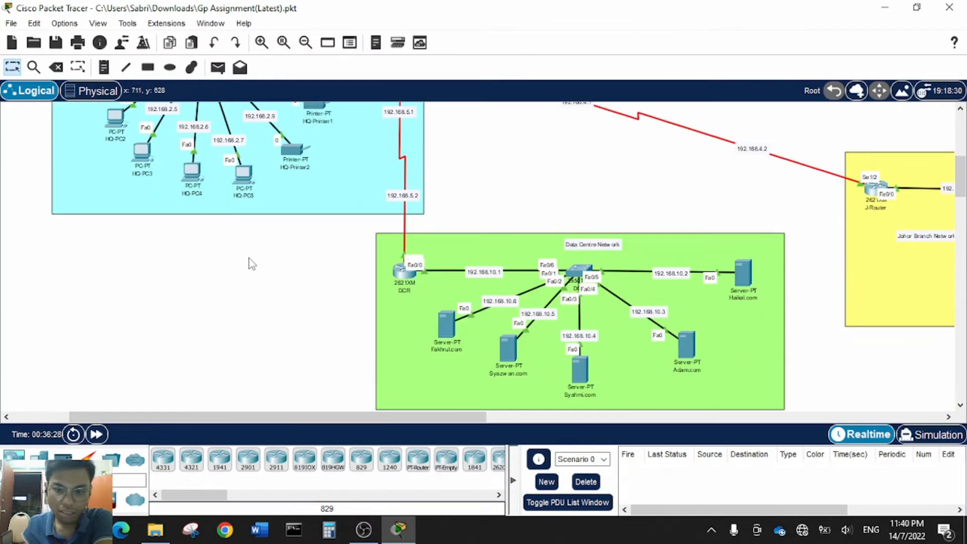
scroll(249, 258, "up", 2)
scroll(353, 251, "down", 2)
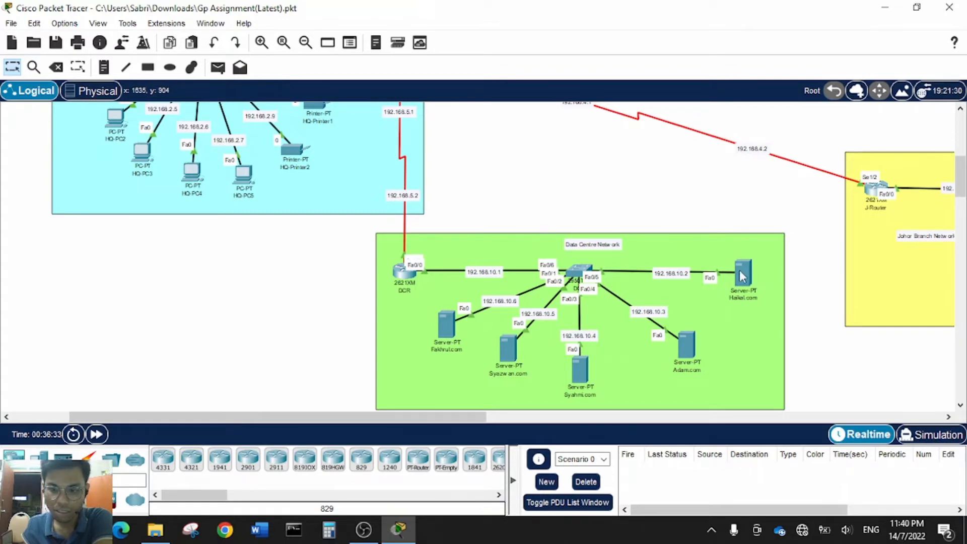
mouse_move(742, 276)
left_click(743, 266)
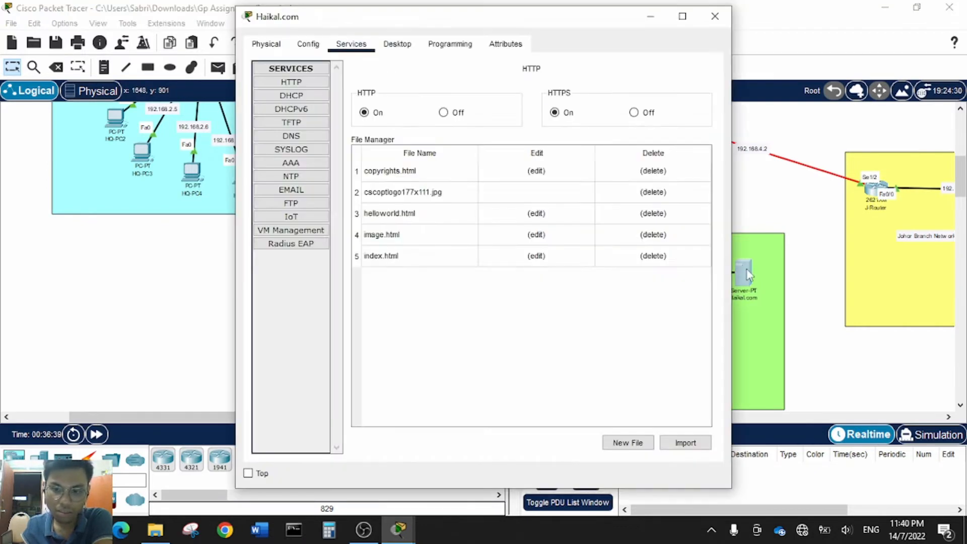
- Review the server's DHCP and FTP services, checking the existing FTP user's permissions
left_click(290, 97)
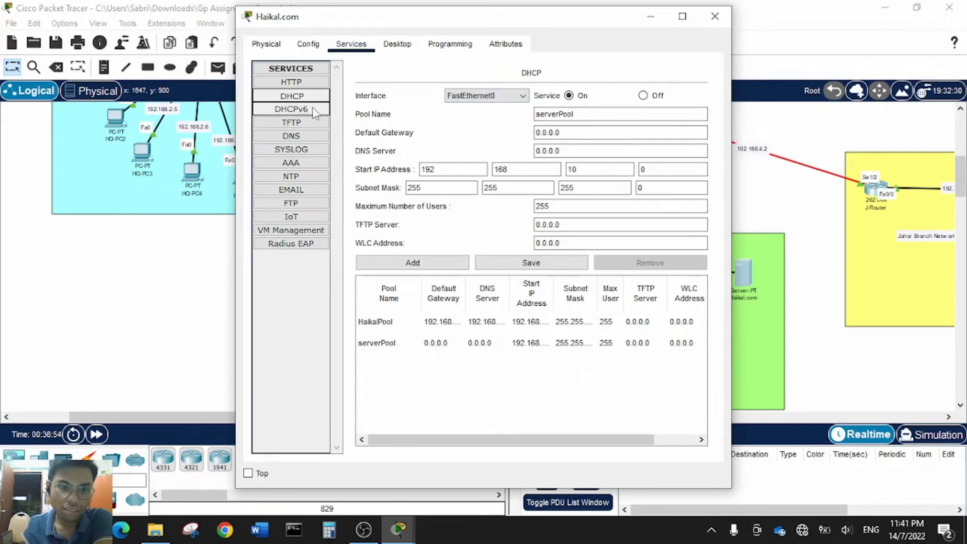
left_click(305, 203)
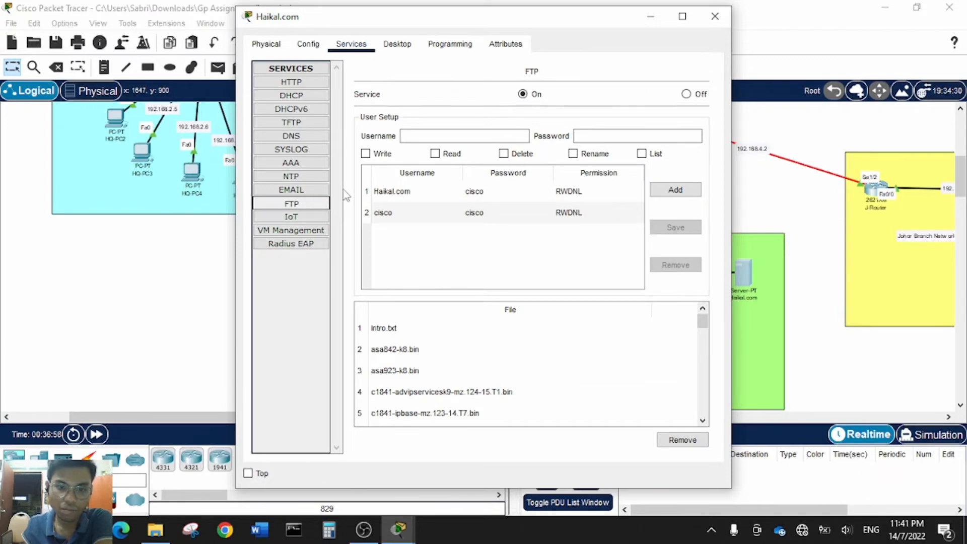
left_click(404, 196)
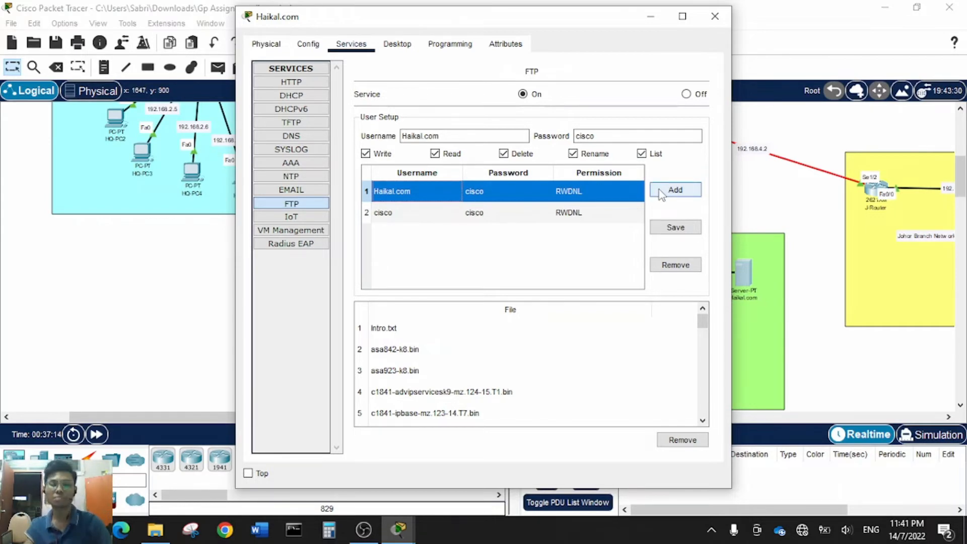
left_click(716, 17)
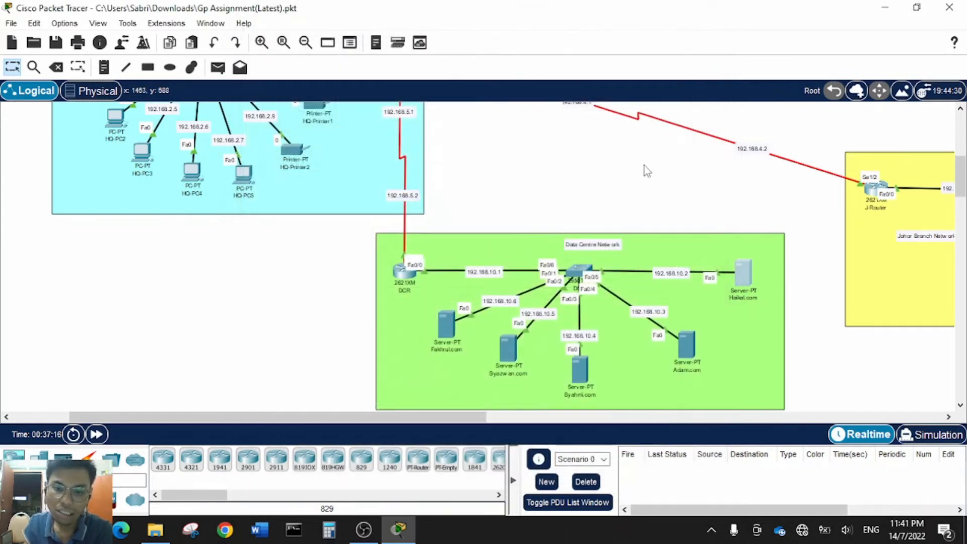
scroll(612, 213, "down", 2)
scroll(584, 325, "up", 3)
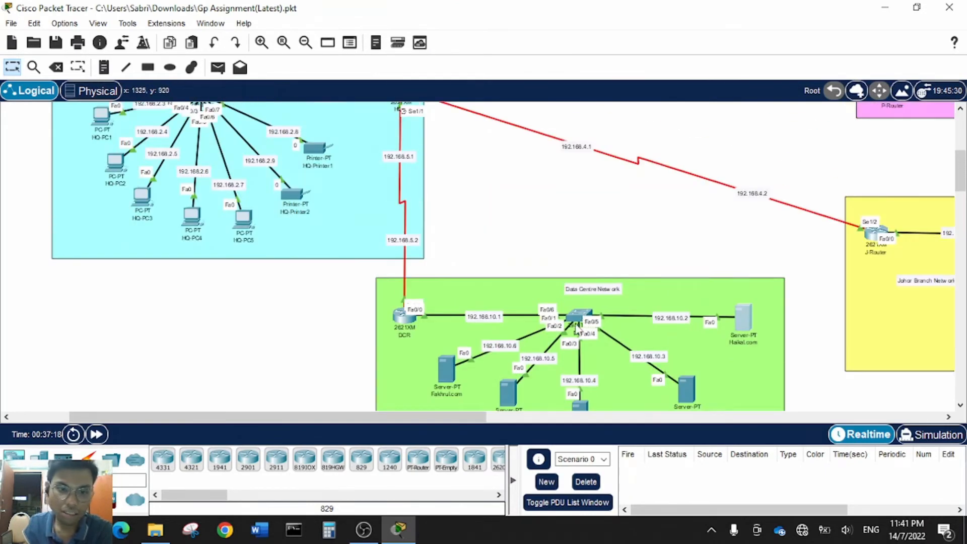
scroll(582, 327, "up", 2)
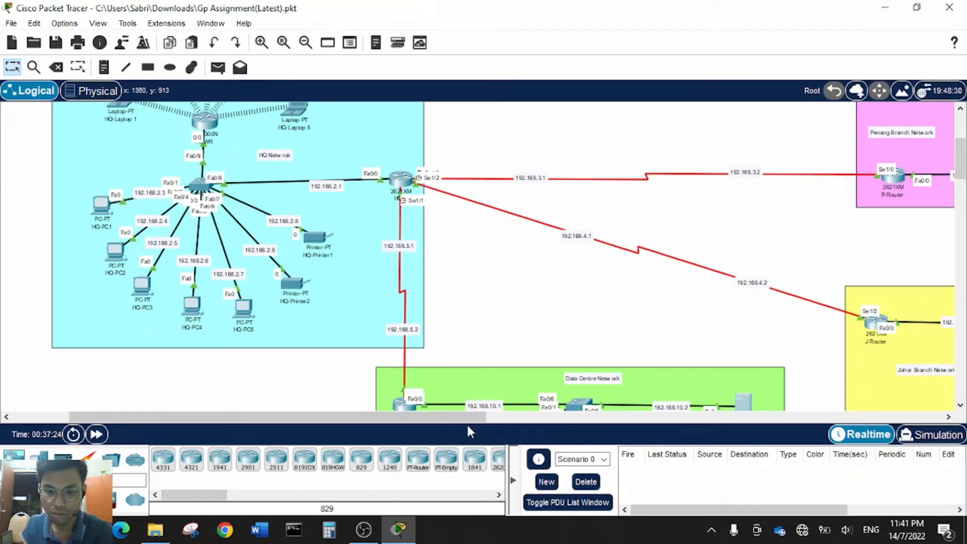
left_click_drag(466, 417, 561, 417)
scroll(709, 279, "up", 2)
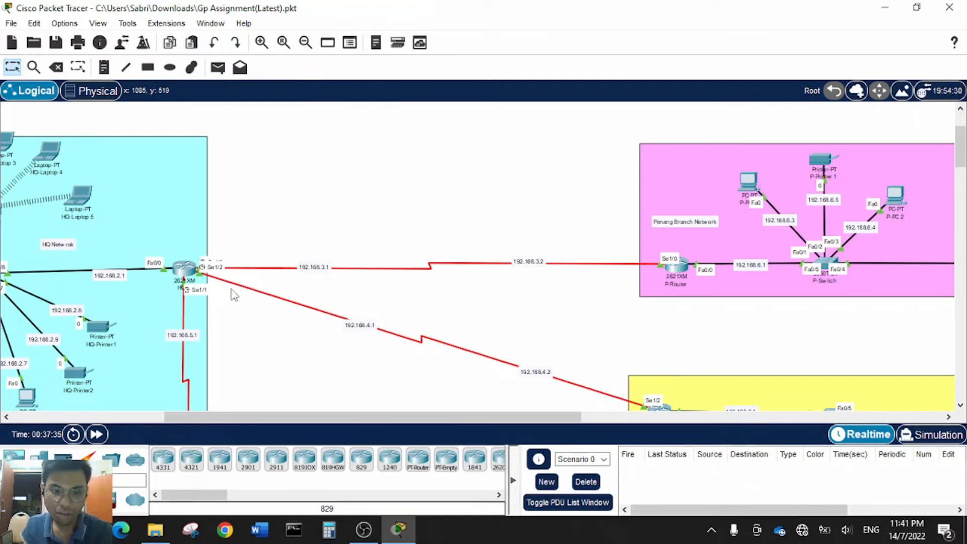
scroll(623, 315, "down", 3)
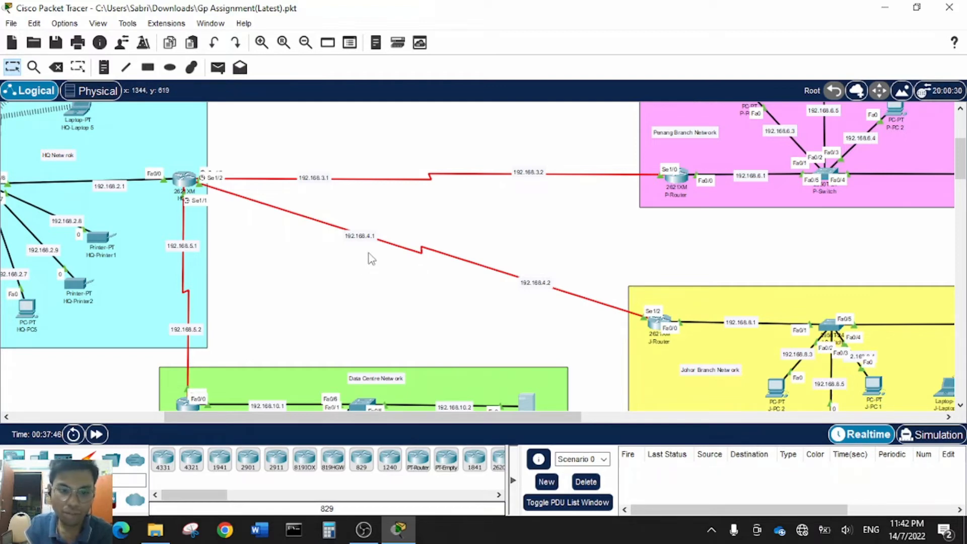
scroll(348, 318, "down", 2)
left_click_drag(336, 420, 282, 410)
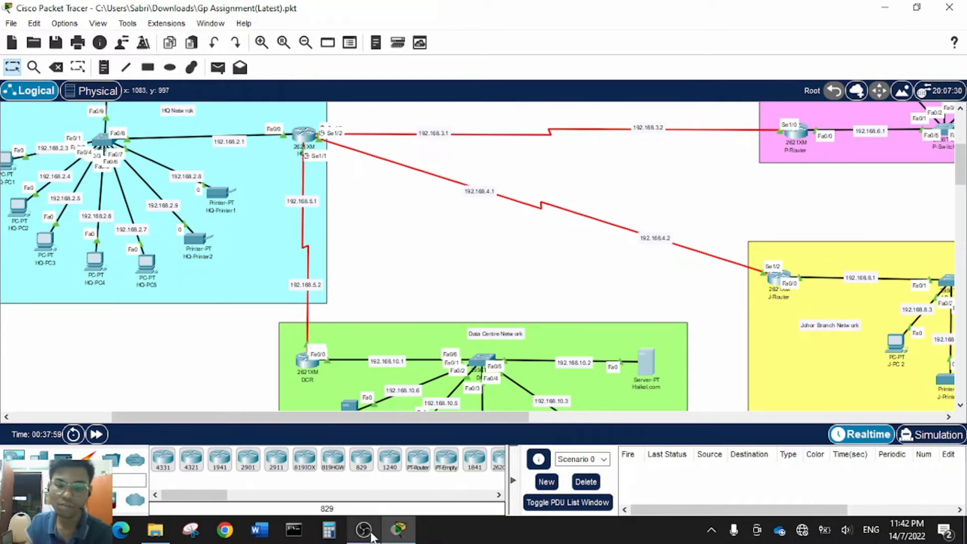
mouse_move(372, 535)
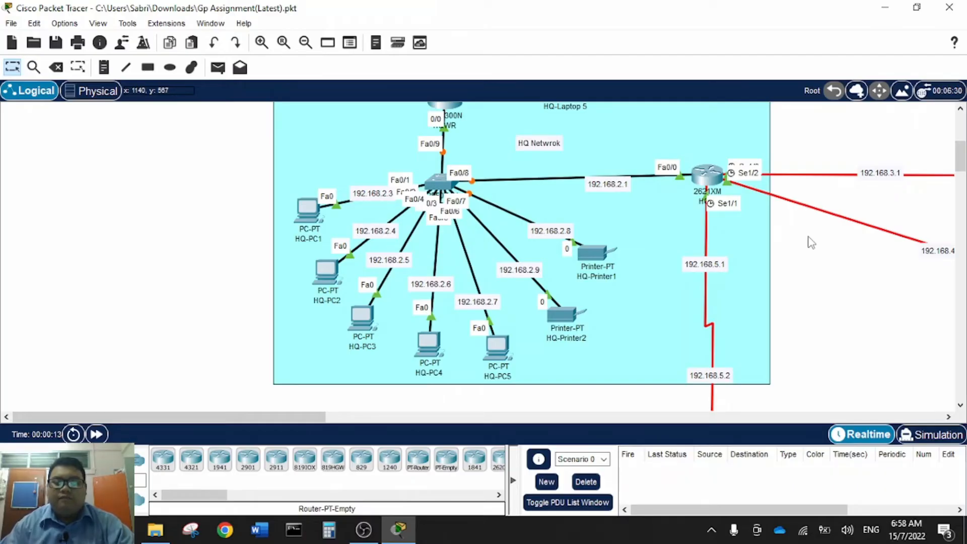
- Launch HQ-PC1's Command Prompt and run ftp to display its usage
left_click(308, 219)
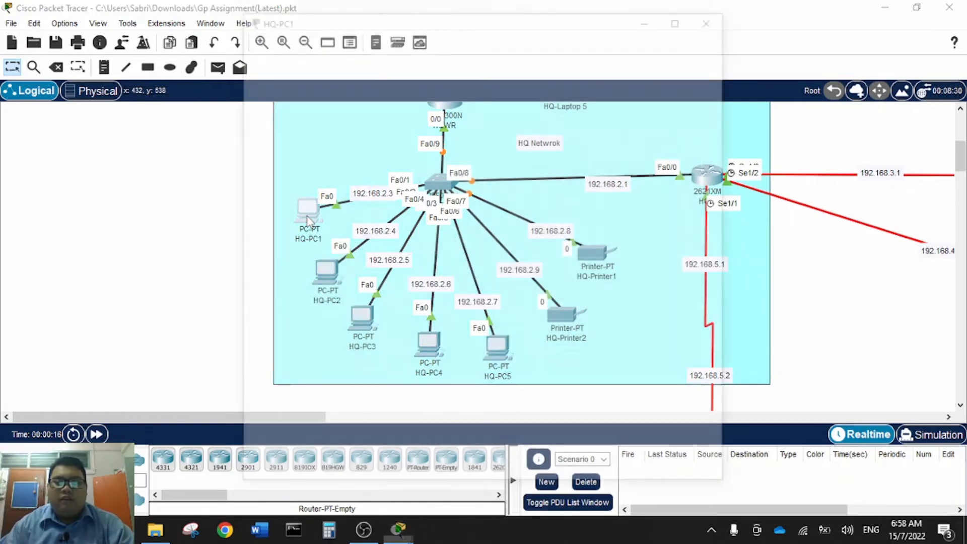
left_click(358, 46)
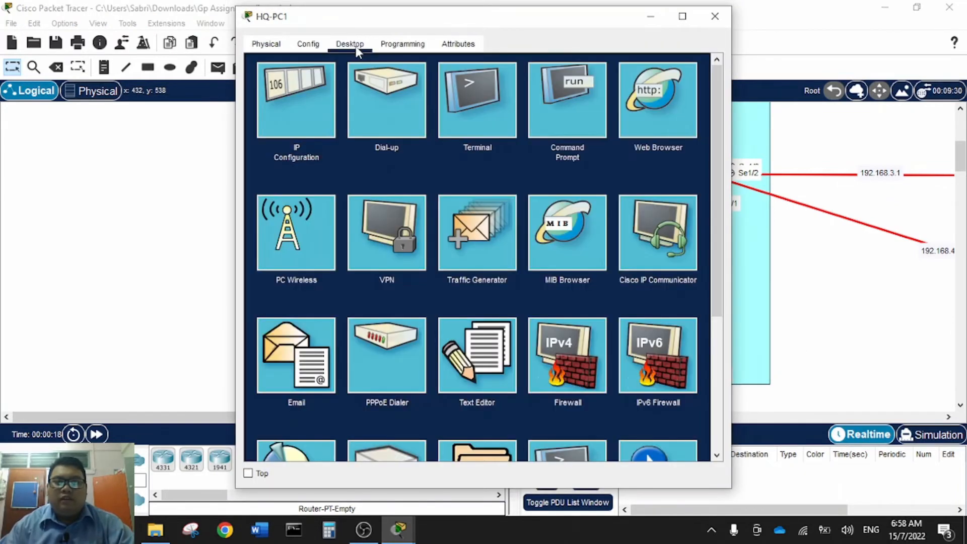
left_click(574, 117)
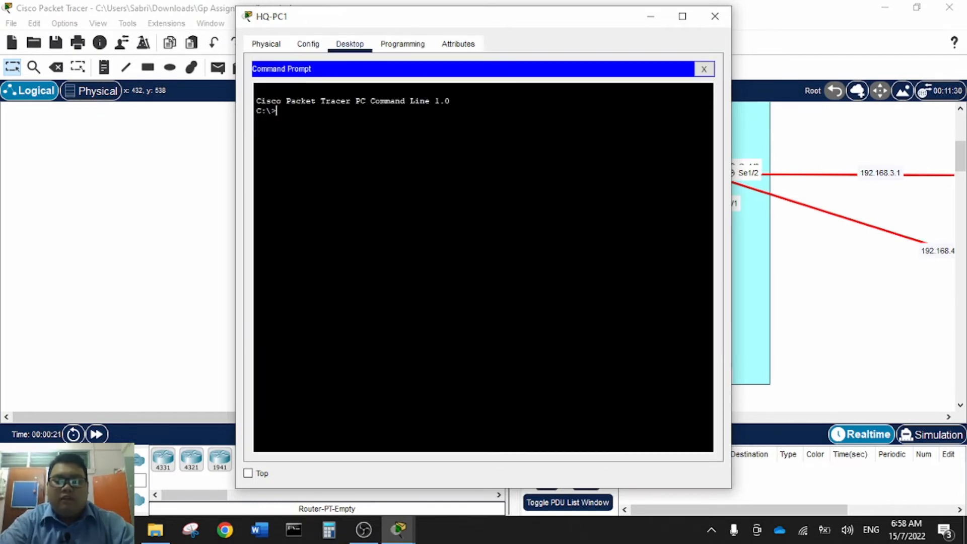
type("ftp")
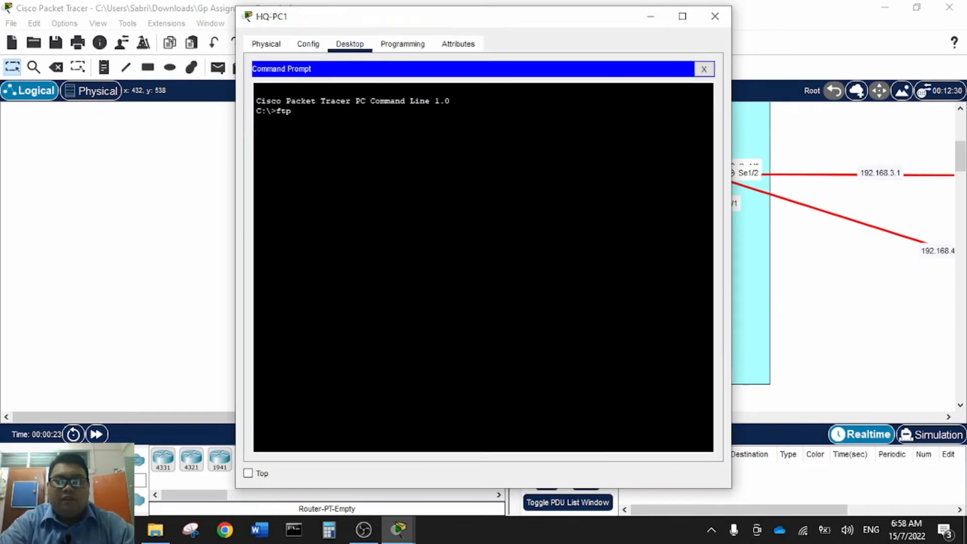
key("Return")
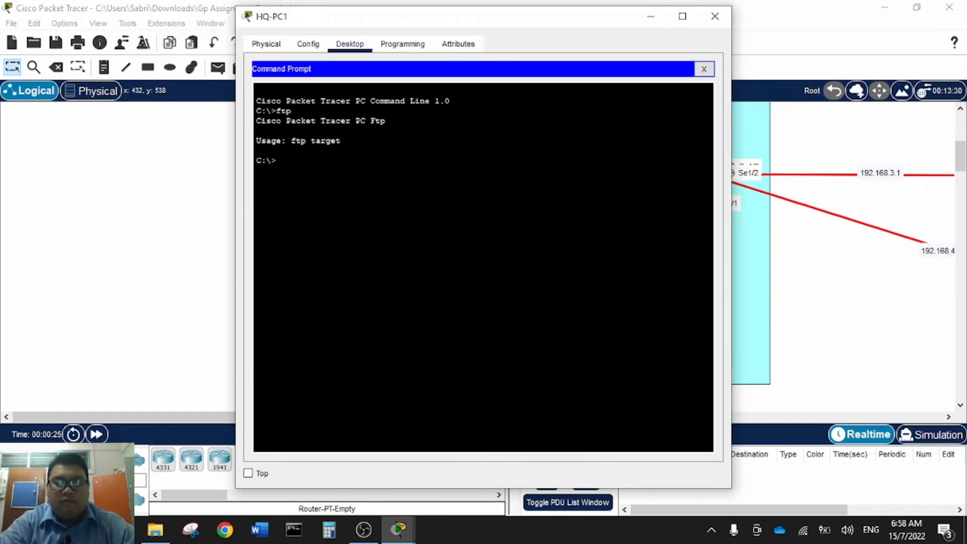
- Connect with 'ftp haikal.com' and log in with the FTP username and password
type("ftp")
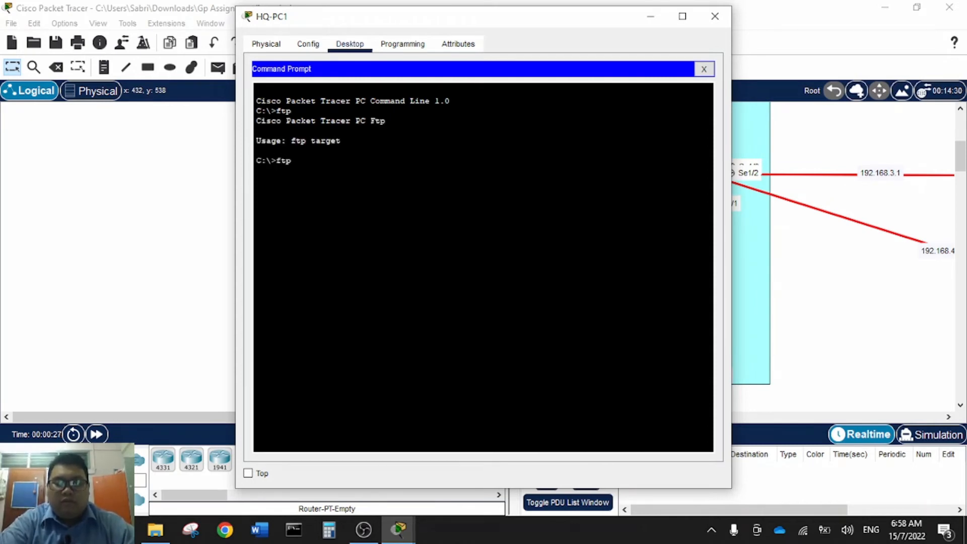
type(" haikal")
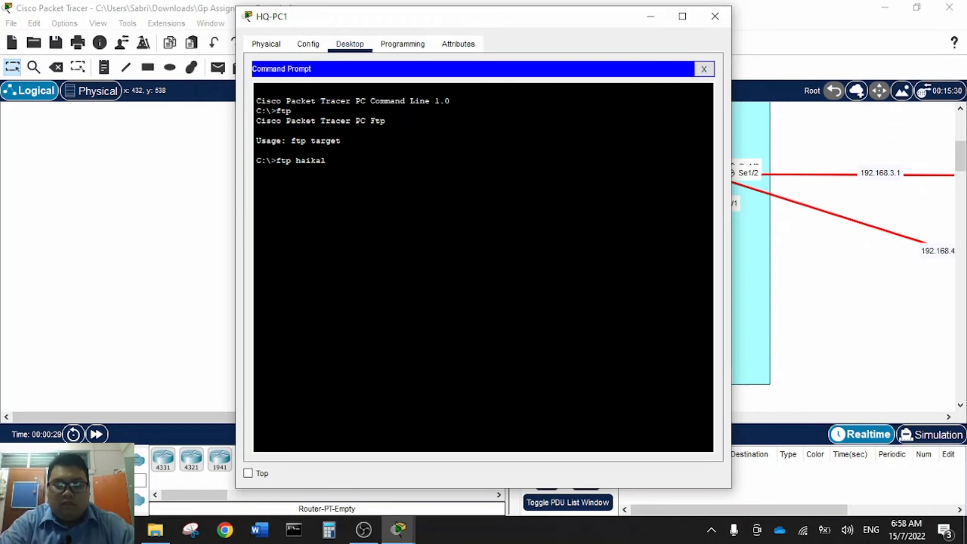
type(".com")
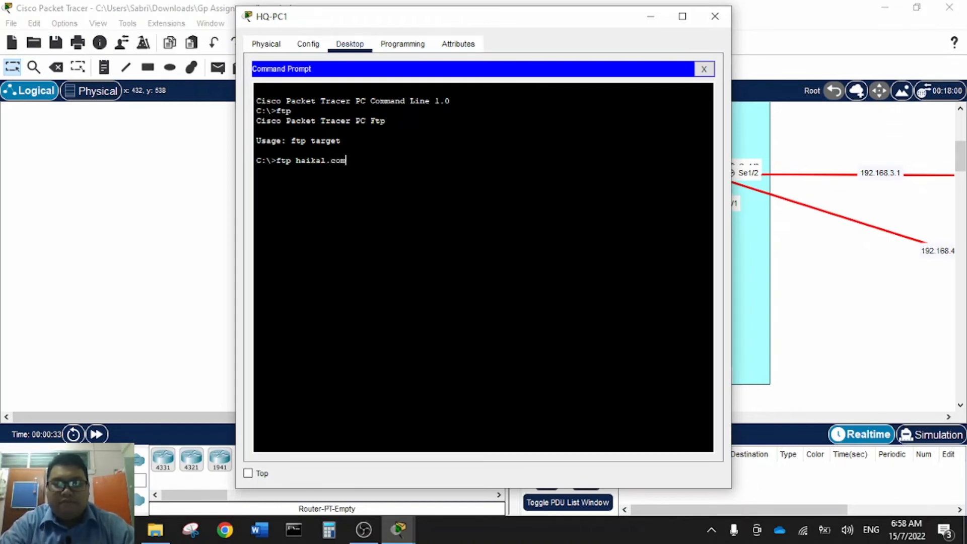
key("Return")
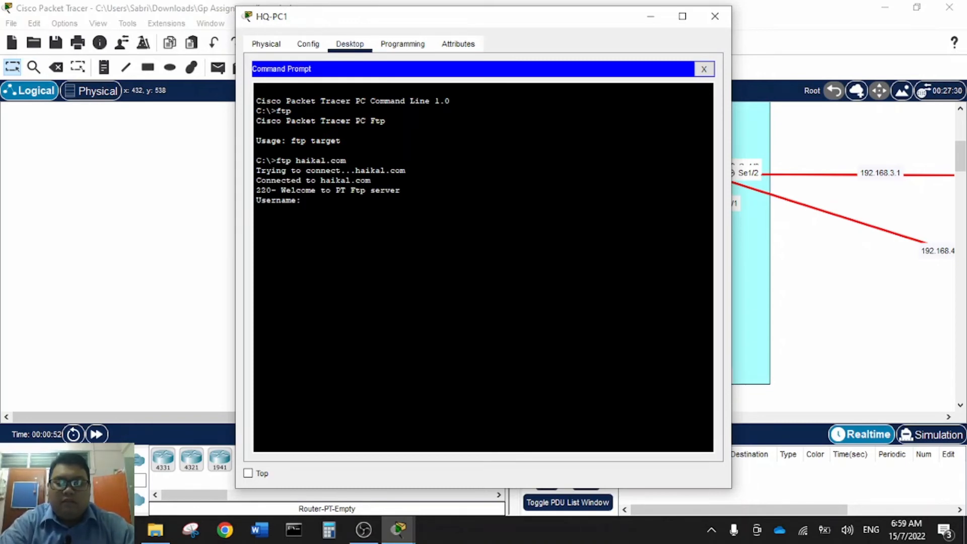
type("Haikal.")
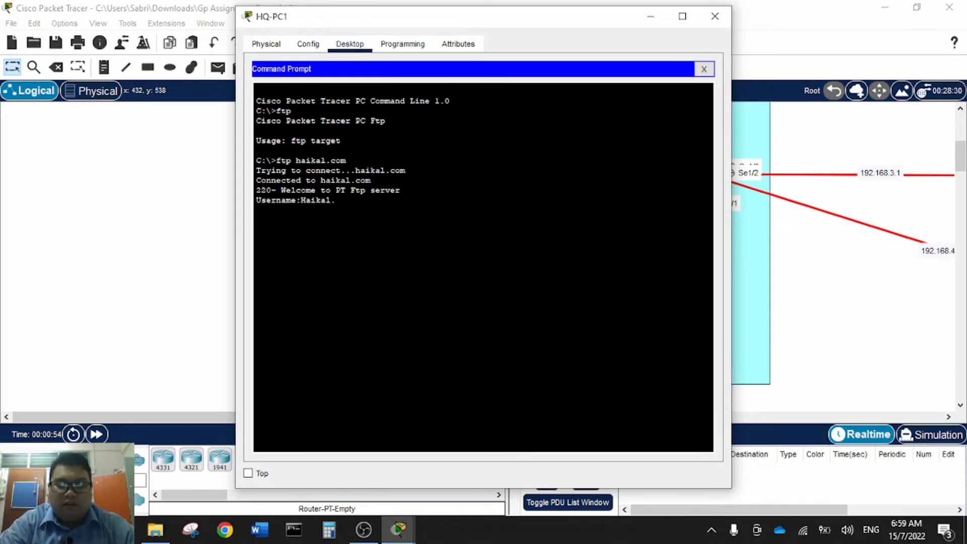
type("com")
key("Return")
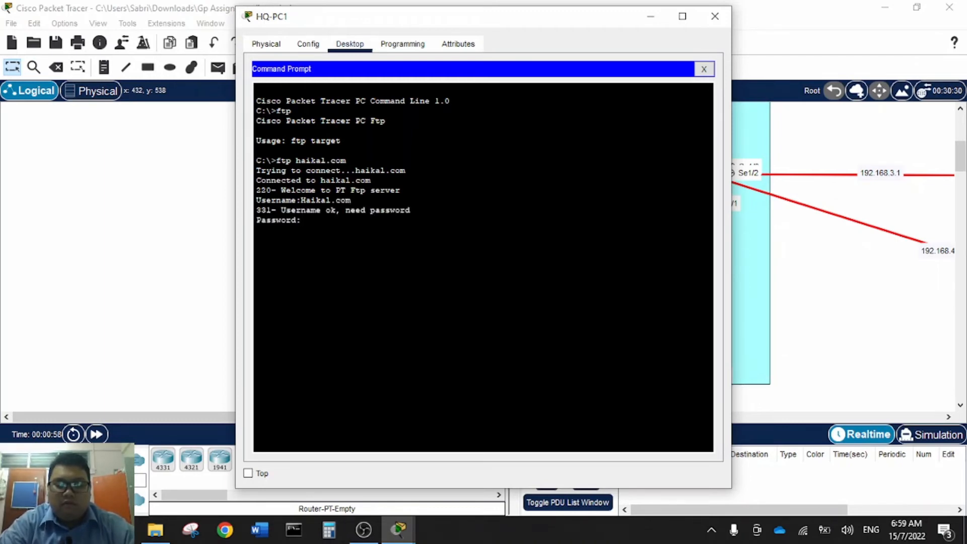
key("Return")
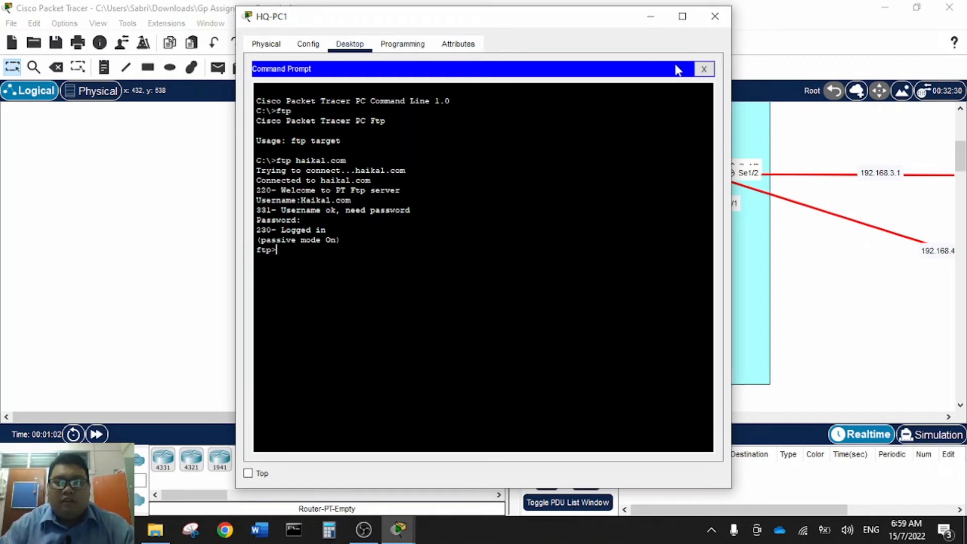
- Close the command line and type 'testing for ftp' into a new Text Editor document
left_click(704, 69)
left_click(486, 350)
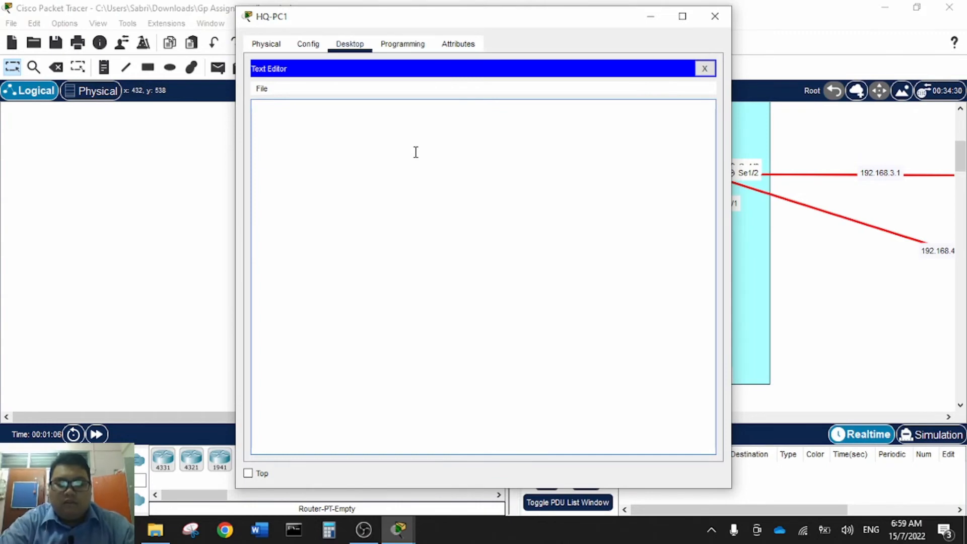
type("testing")
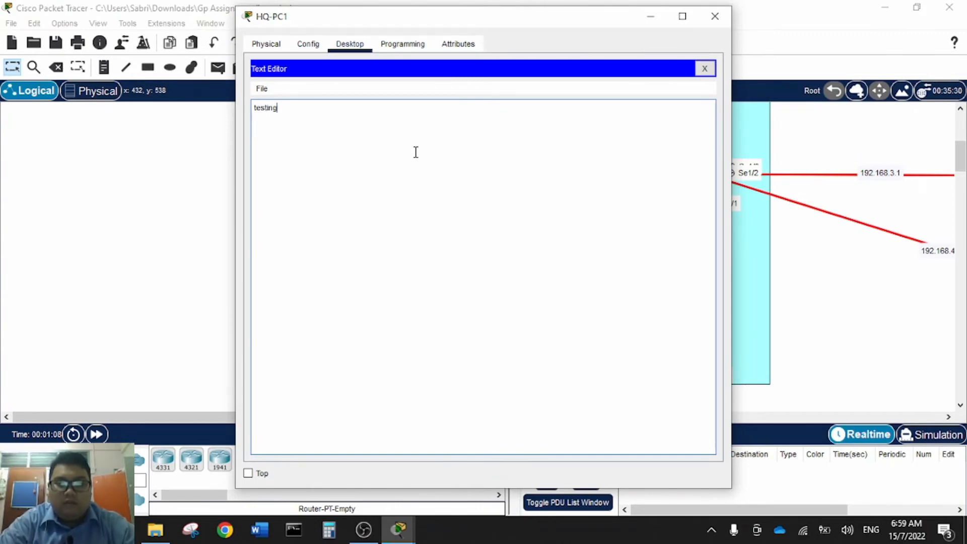
type(" for ")
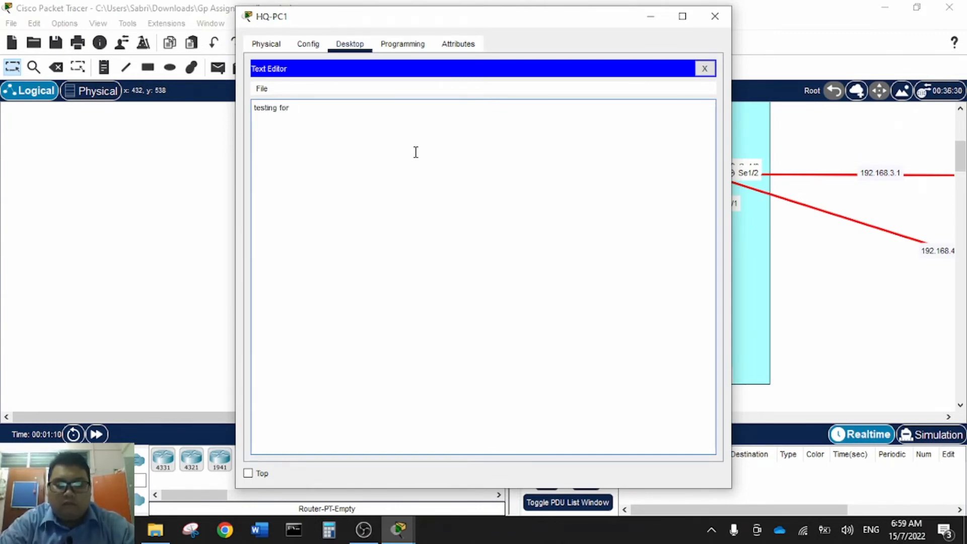
type("ftp")
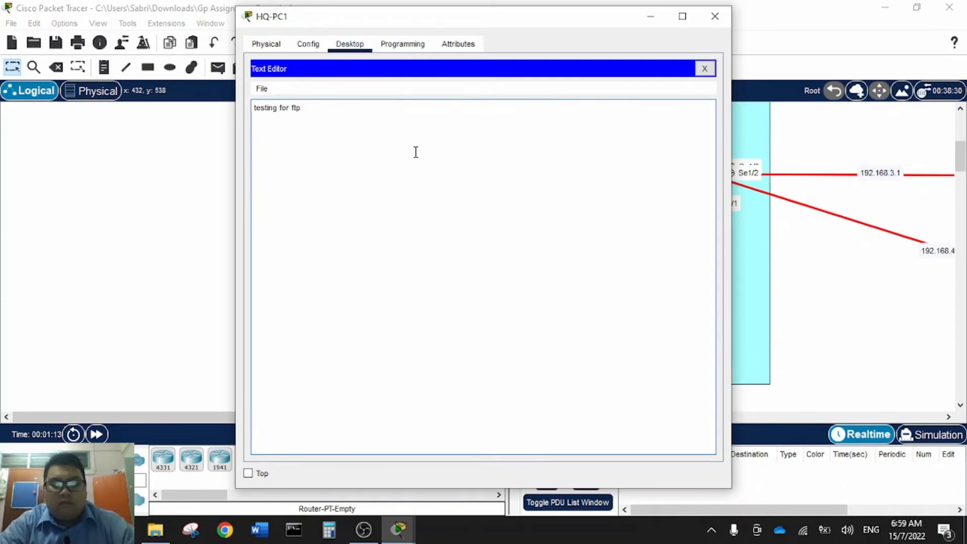
- Save the document as testing1.txt
key("ctrl+s")
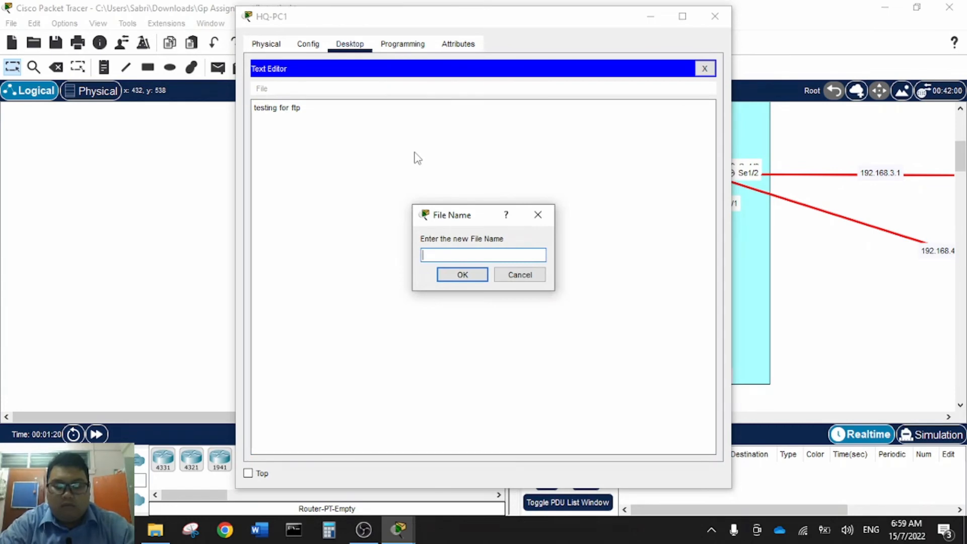
type("testing")
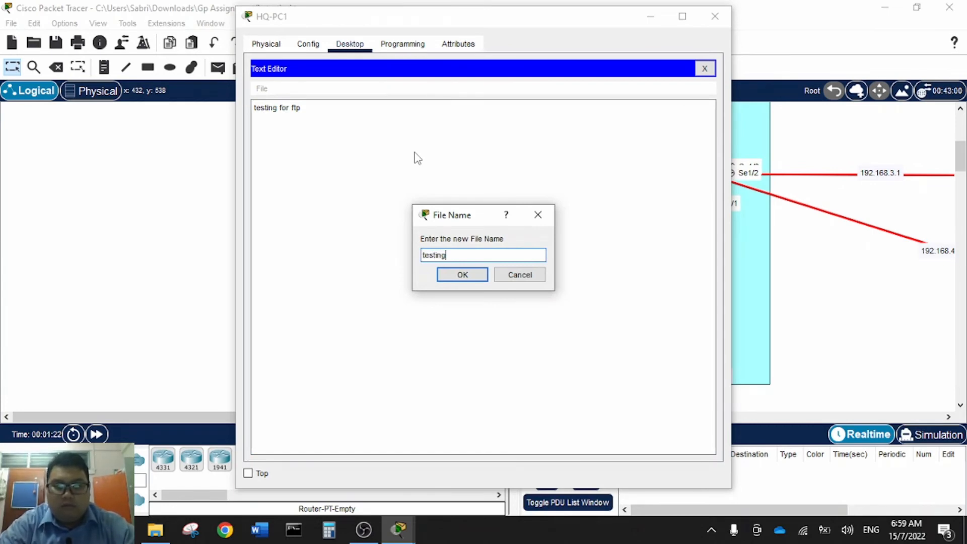
type("1.txt")
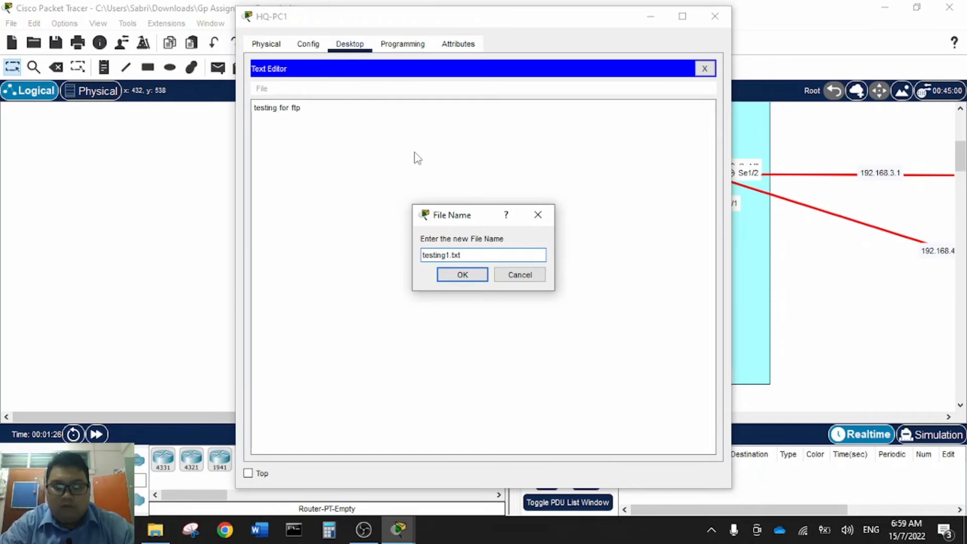
key("Return")
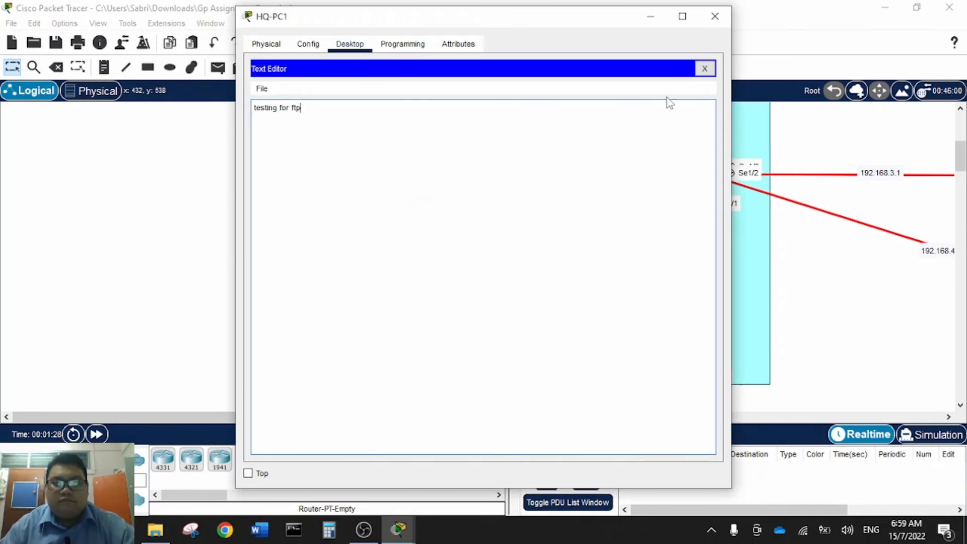
- Upload the file to the FTP server with 'put testing1.txt' from HQ-PC1's Command Prompt
left_click(705, 69)
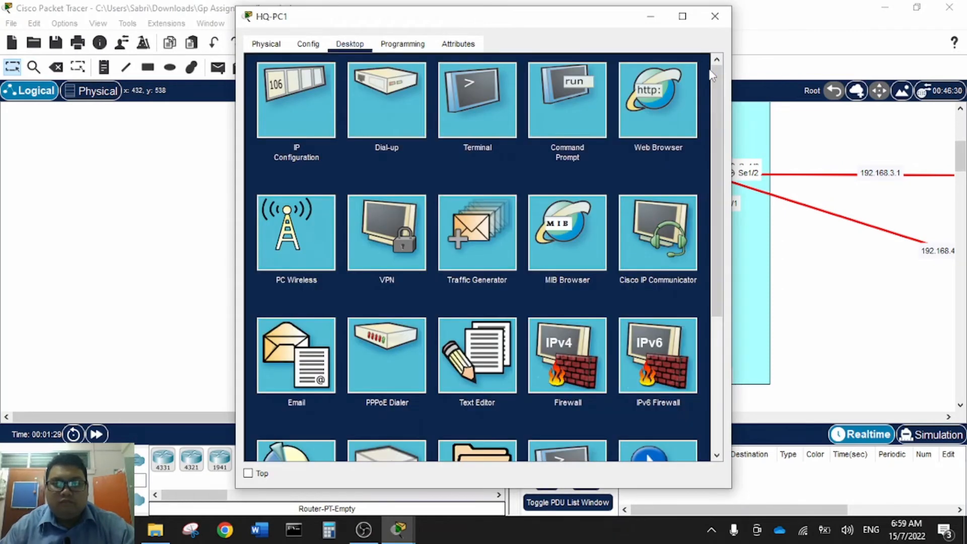
left_click(570, 131)
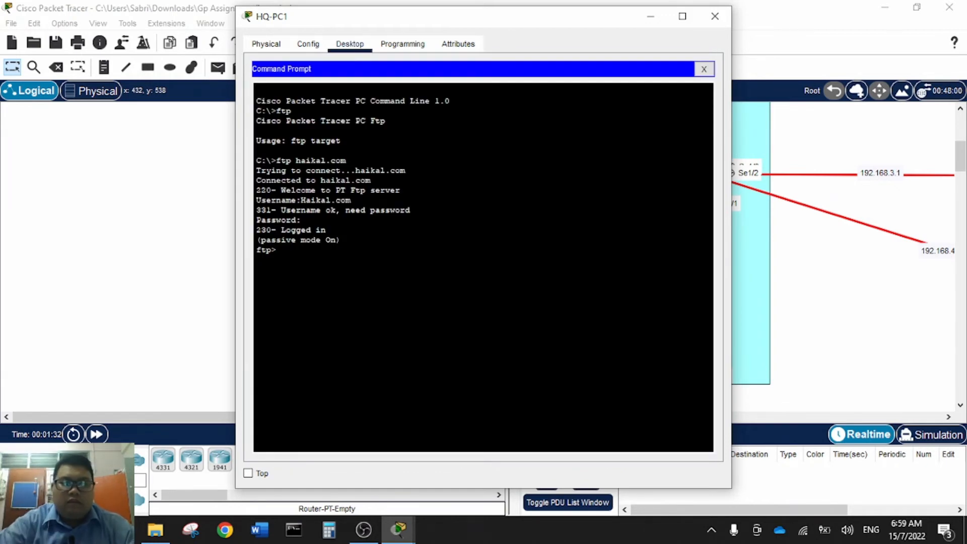
type("p")
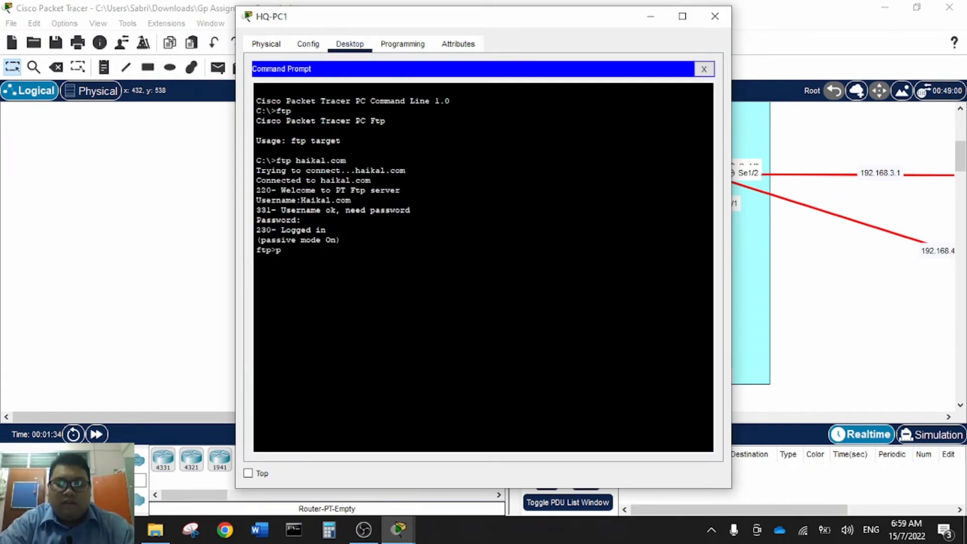
type("ut")
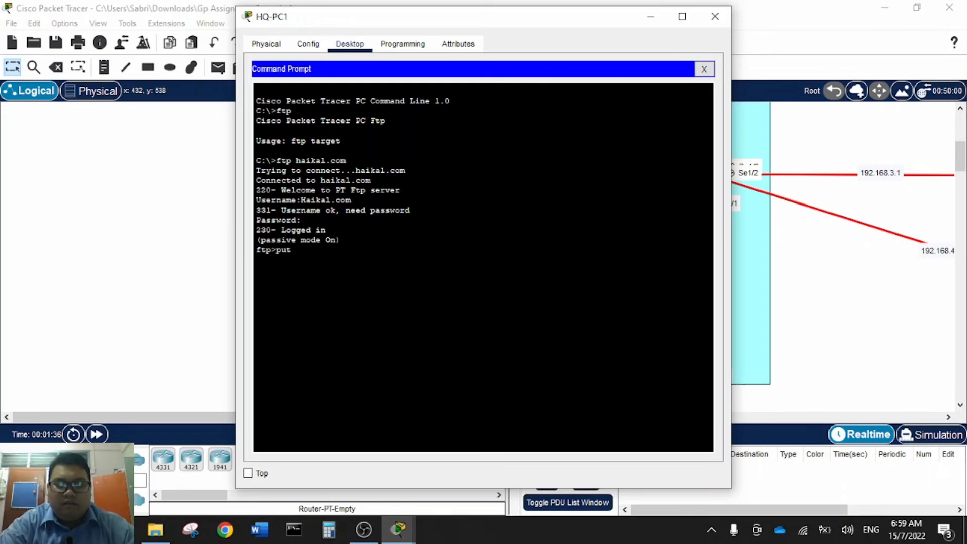
type(" testing")
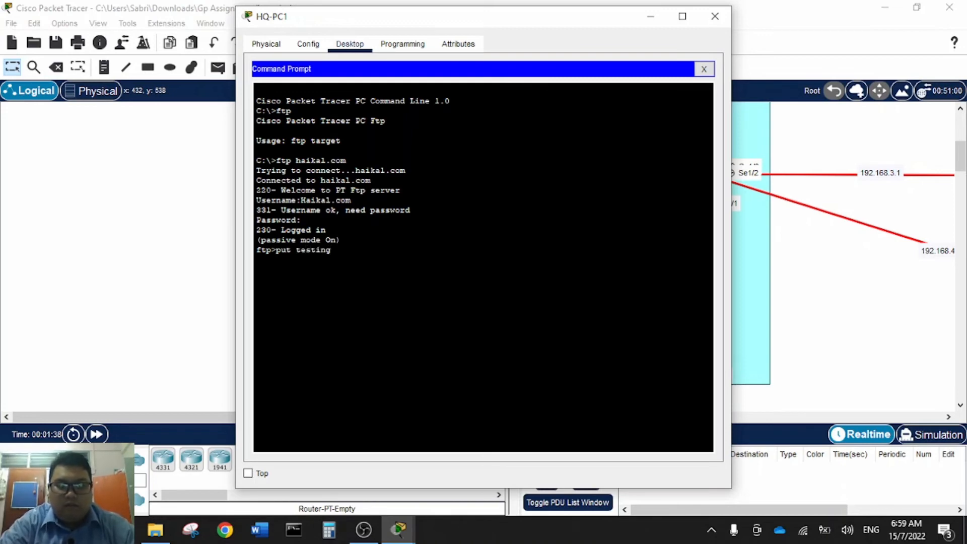
type("1.txt")
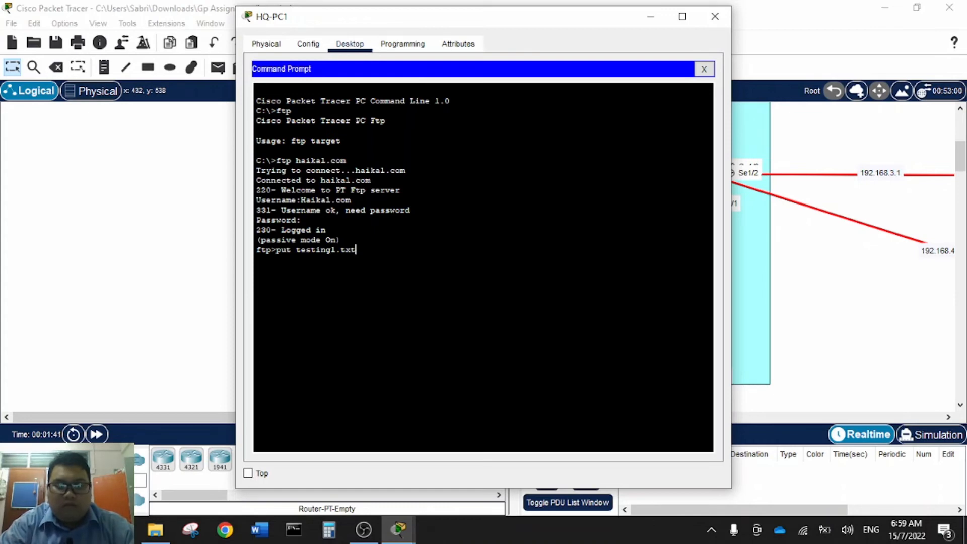
key("Return")
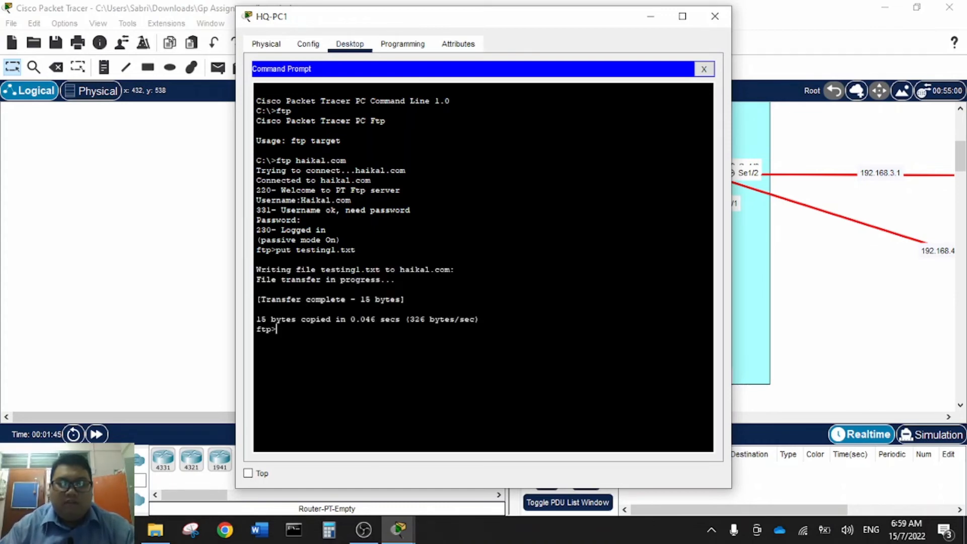
- Run 'dir' to confirm testing1.txt is listed on the server, then close HQ-PC1
type("dir")
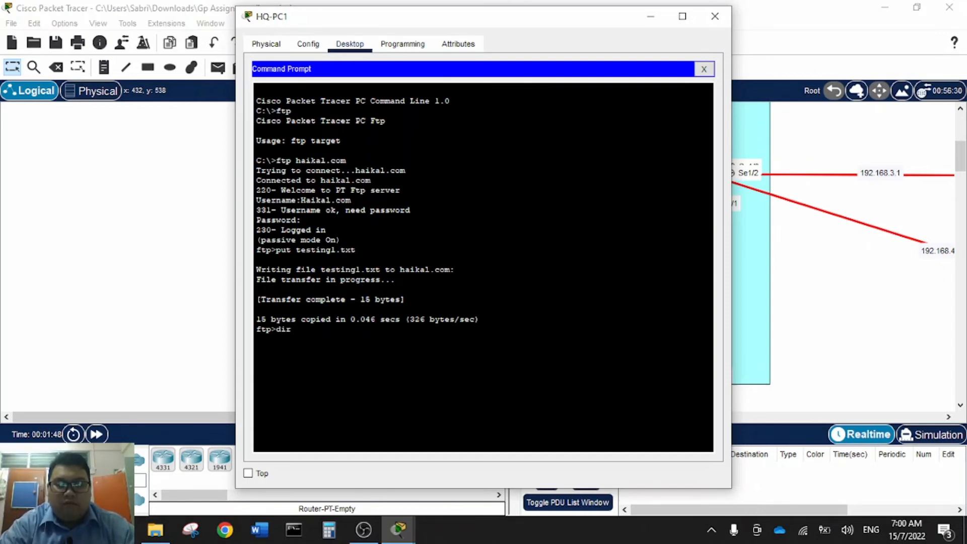
key("Return")
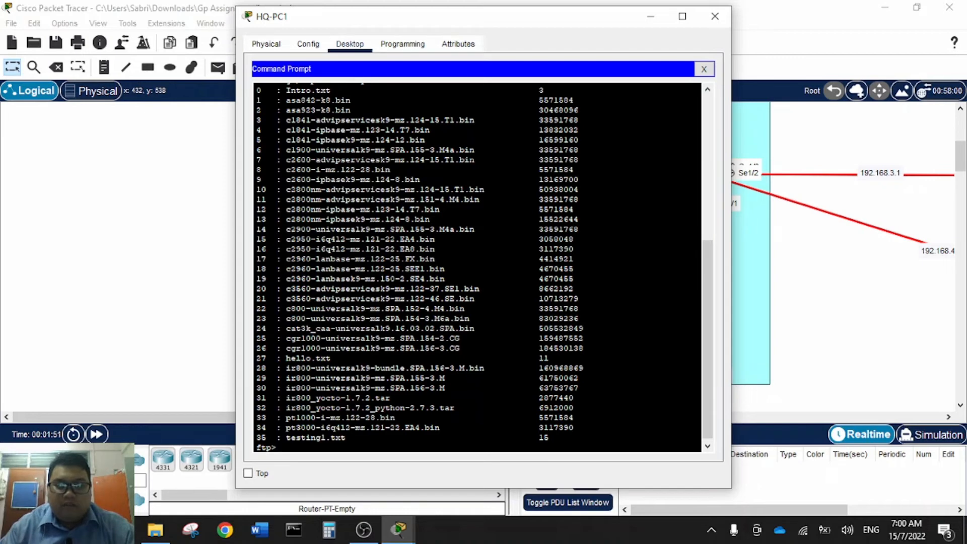
left_click(356, 438)
scroll(356, 437, "down", 1)
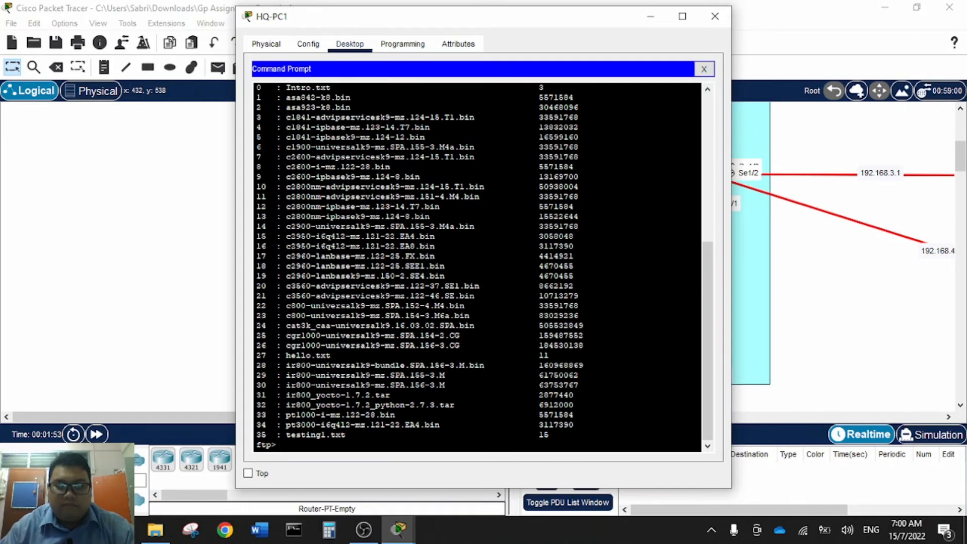
left_click_drag(365, 435, 281, 435)
left_click(337, 435)
left_click(323, 447)
left_click(715, 16)
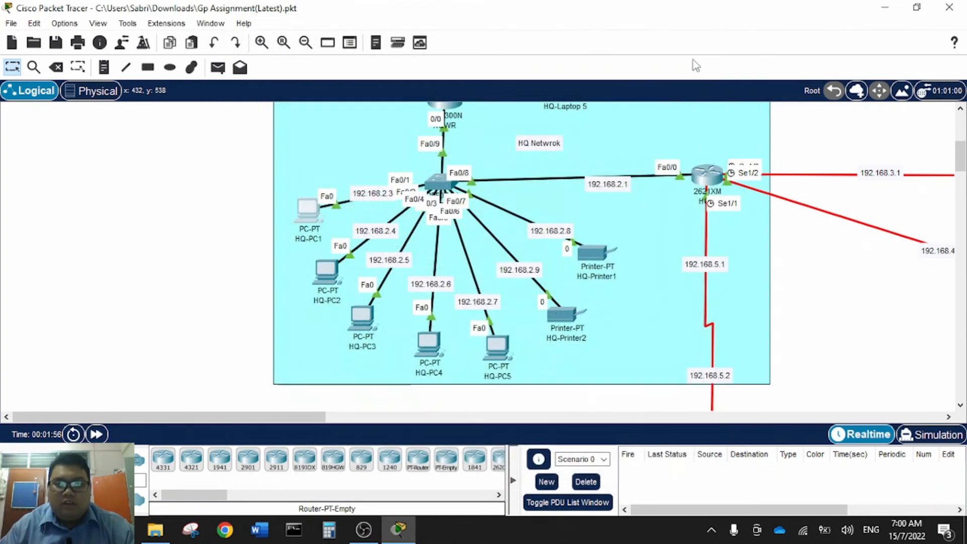
- Launch HQ-PC2's Command Prompt and run ftp to display its usage
left_click(325, 273)
left_click(366, 46)
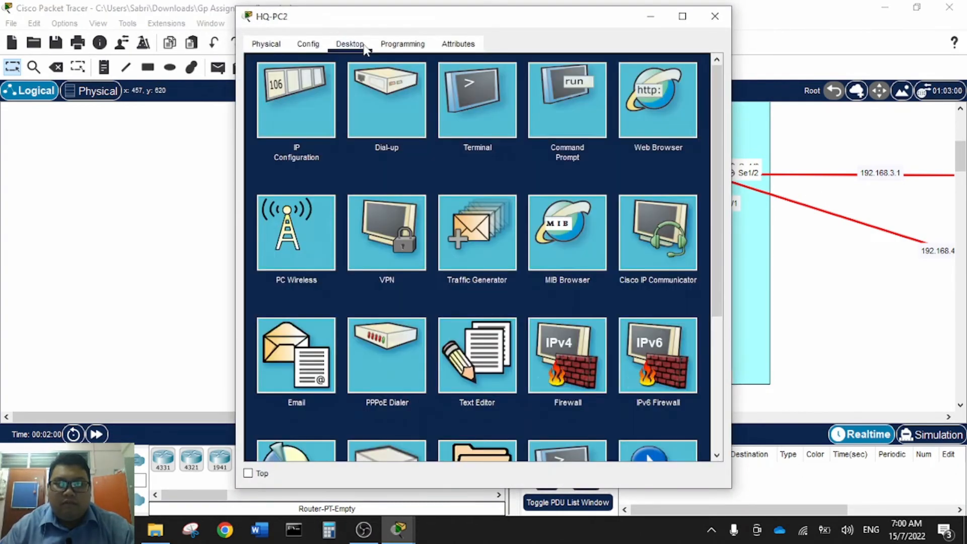
left_click(553, 98)
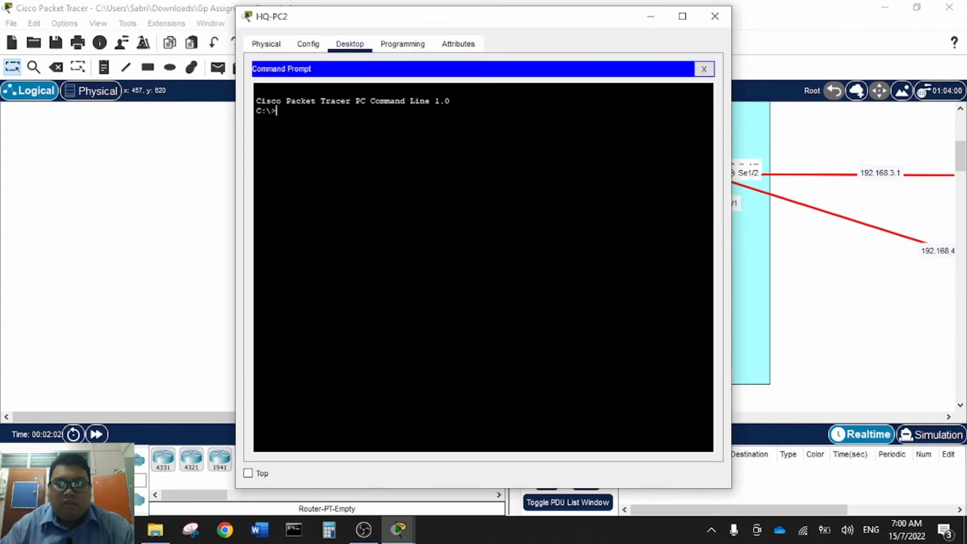
type("ftp")
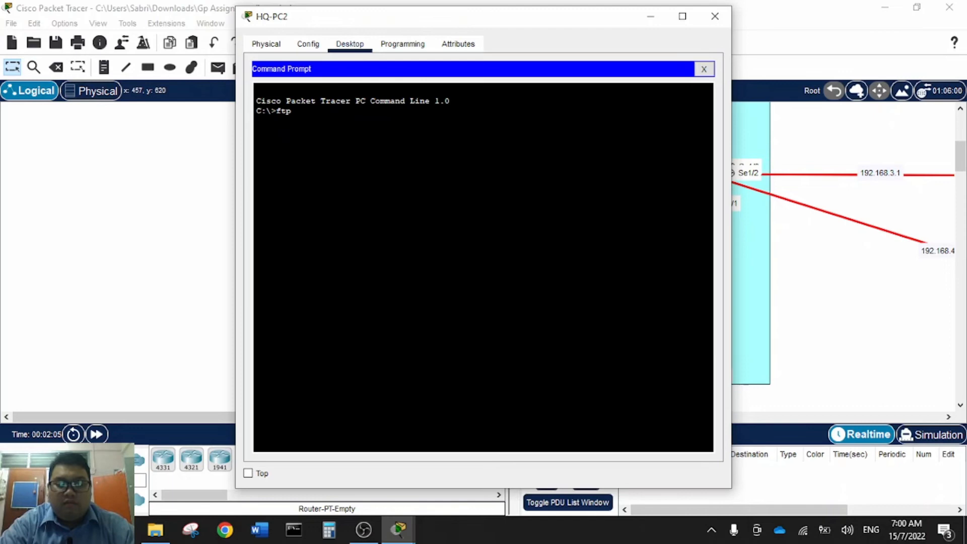
key("Return")
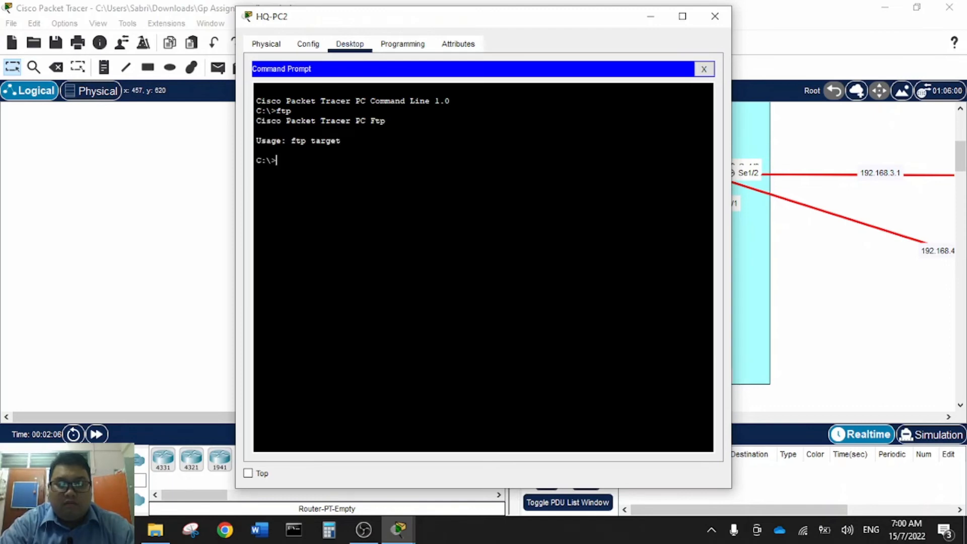
- Connect to the haikal.com FTP server and log in with the FTP username and password
type("ftp 192")
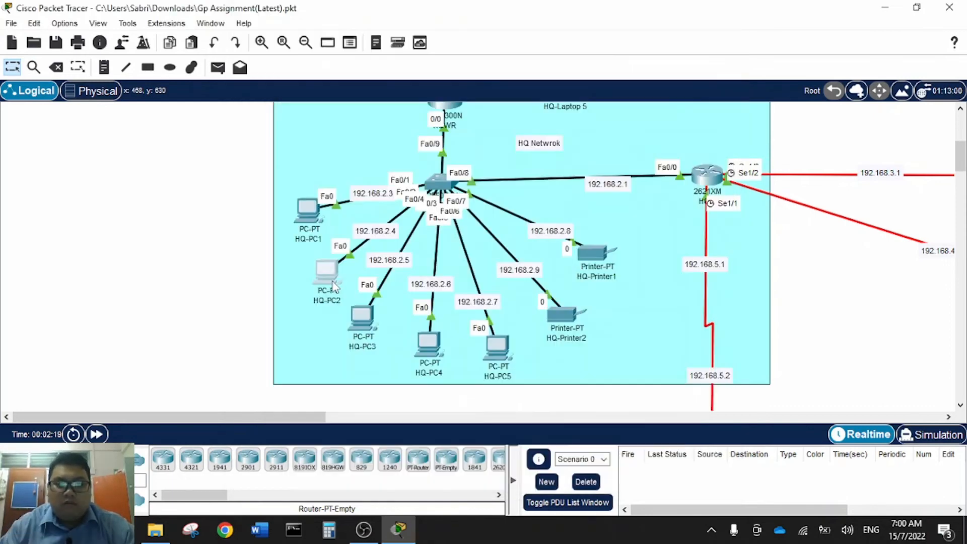
left_click(334, 287)
left_click(589, 103)
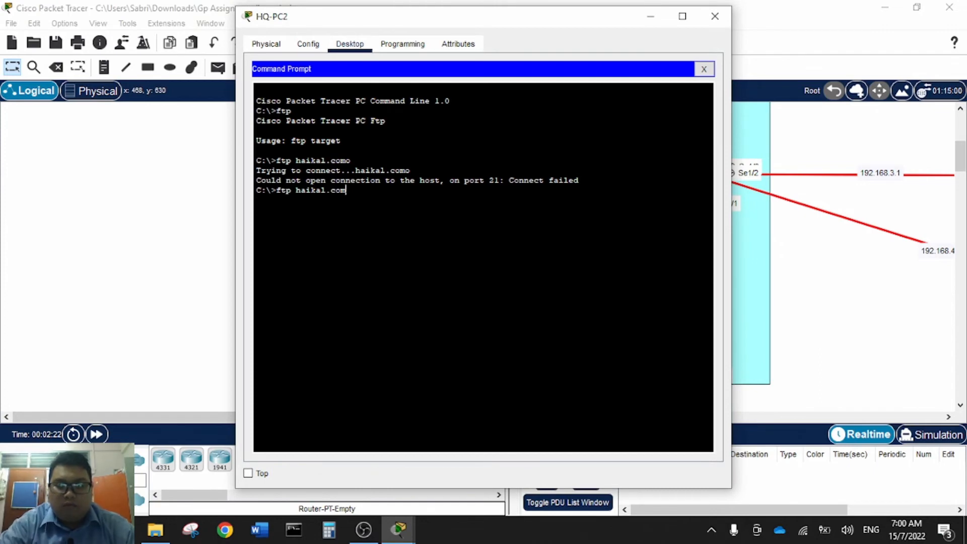
key("Return")
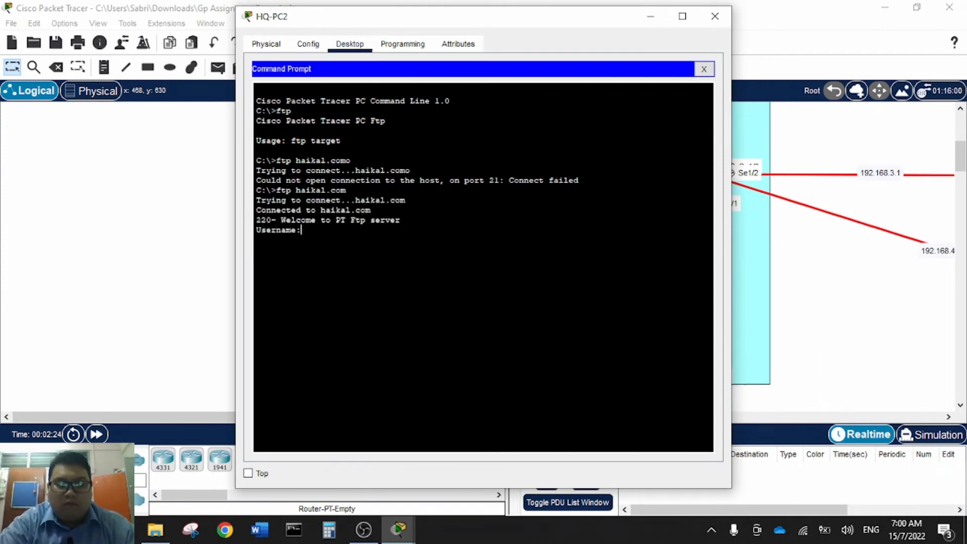
type("Haikal.com")
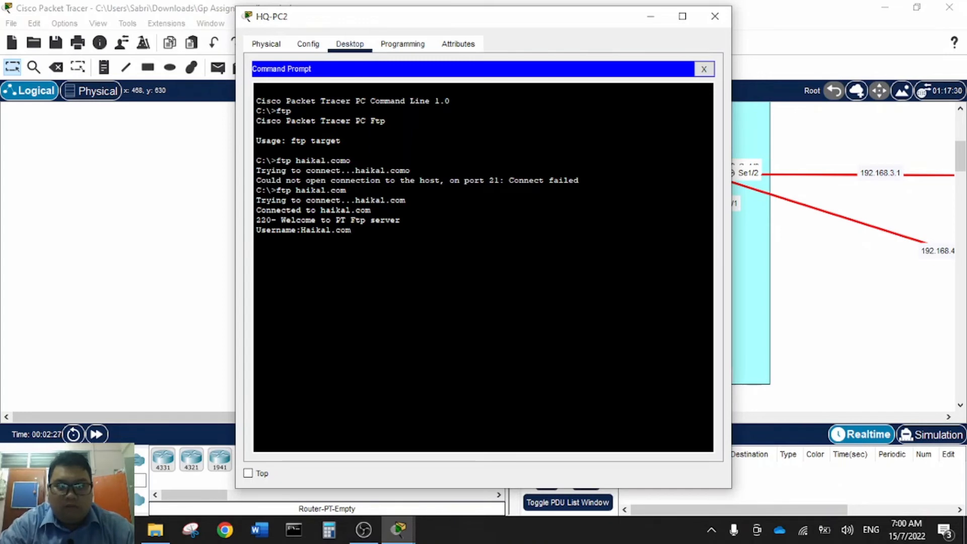
key("Return")
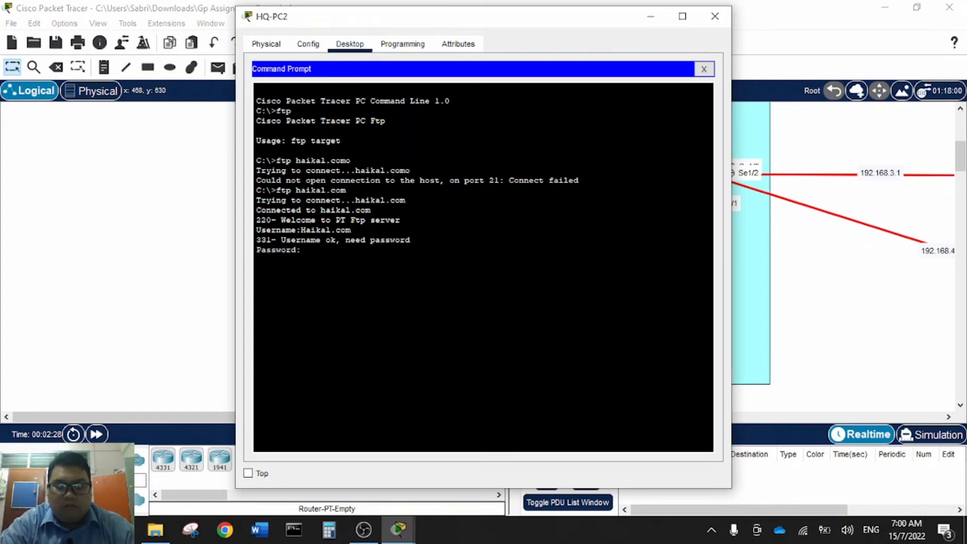
key("Return")
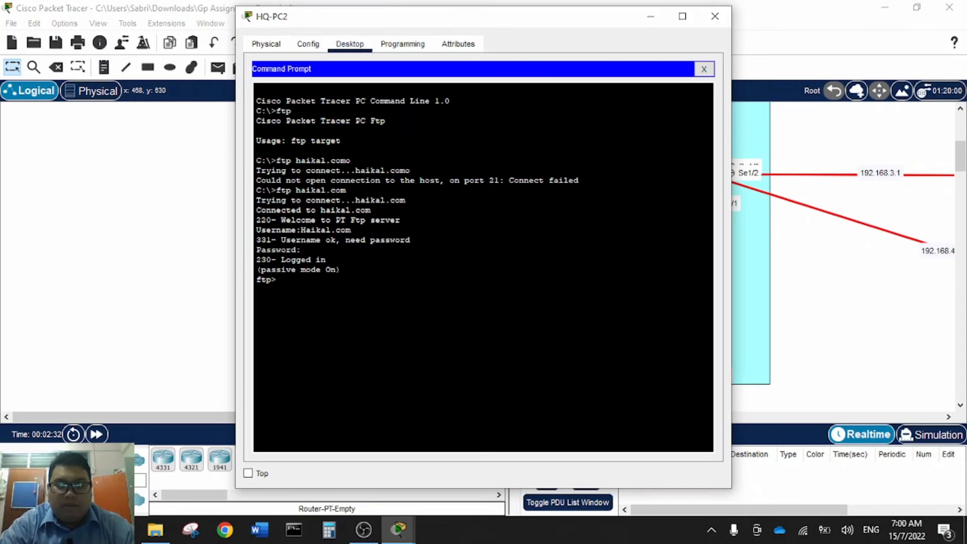
- List the server's files with 'dir', then download testing1.txt with 'get testing1.txt'
type("dir")
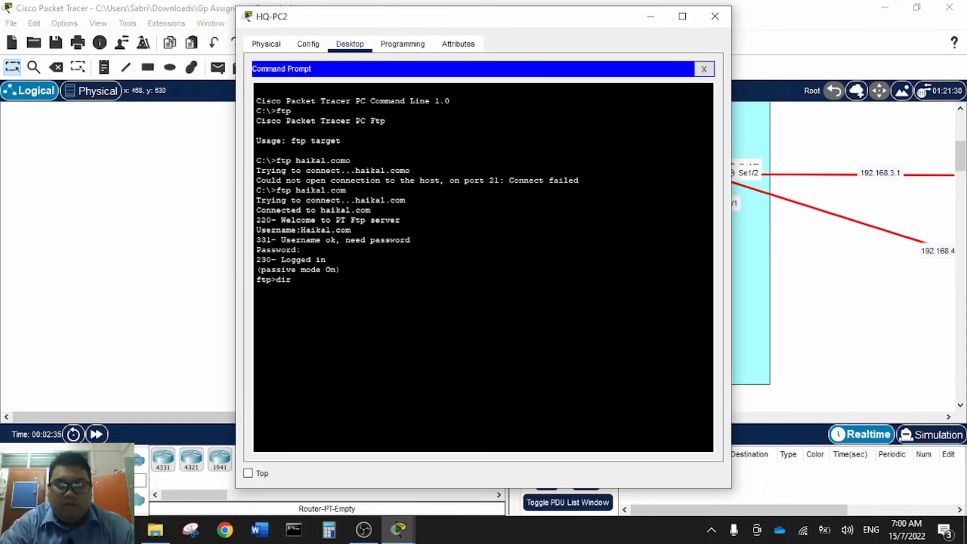
key("Return")
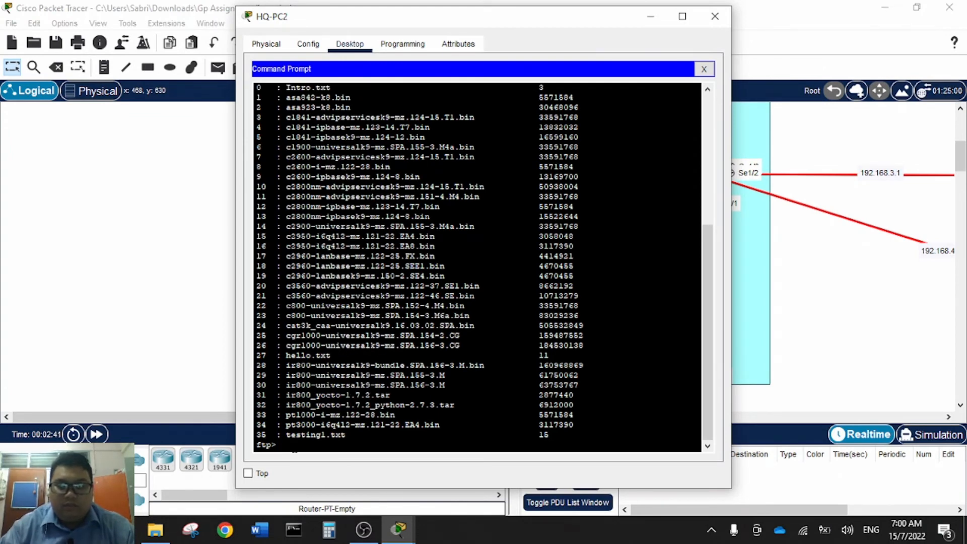
key("Return")
key("Return")
key("Return")
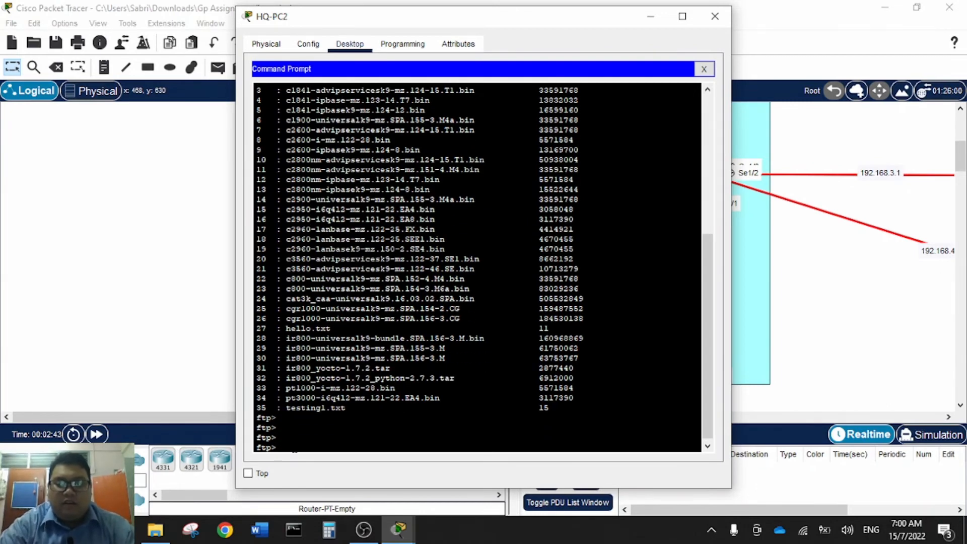
type("get")
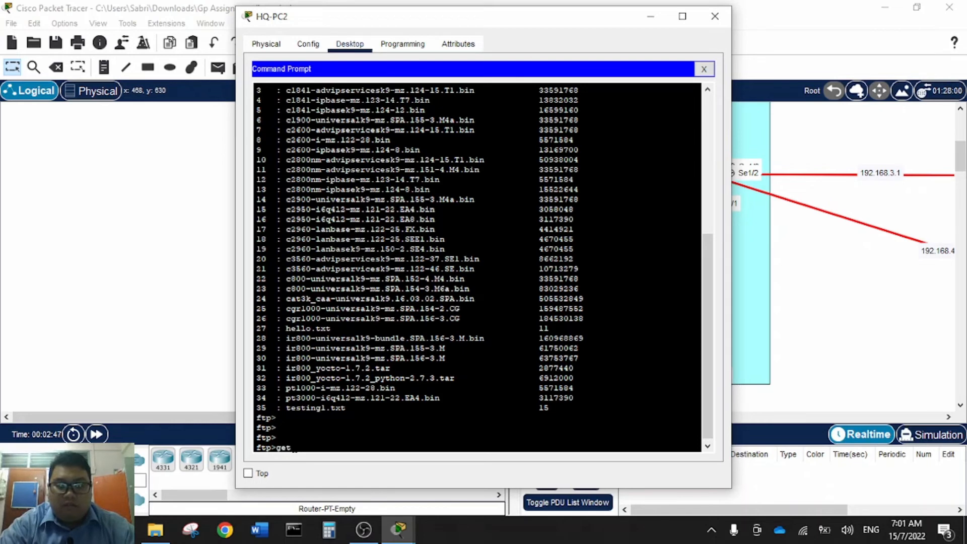
type(" testi")
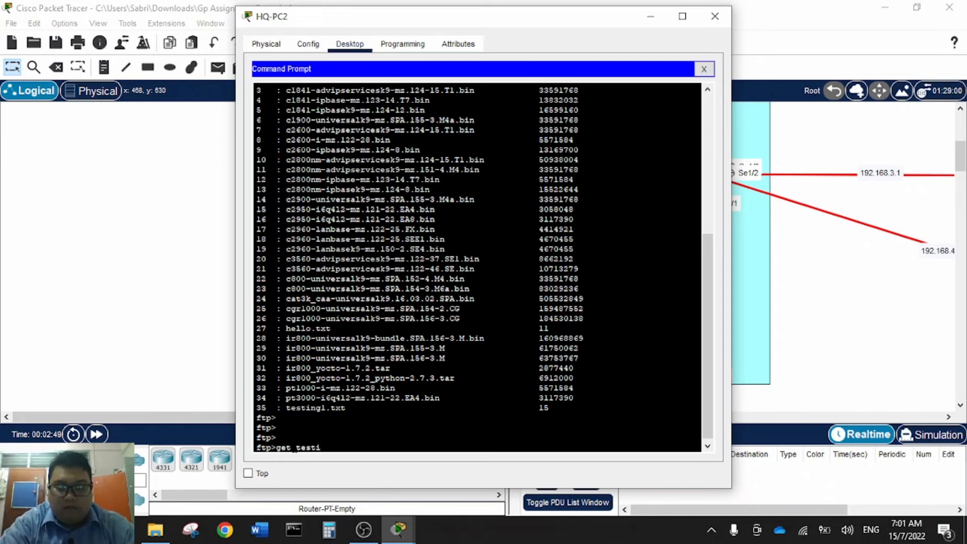
type("ng1.t")
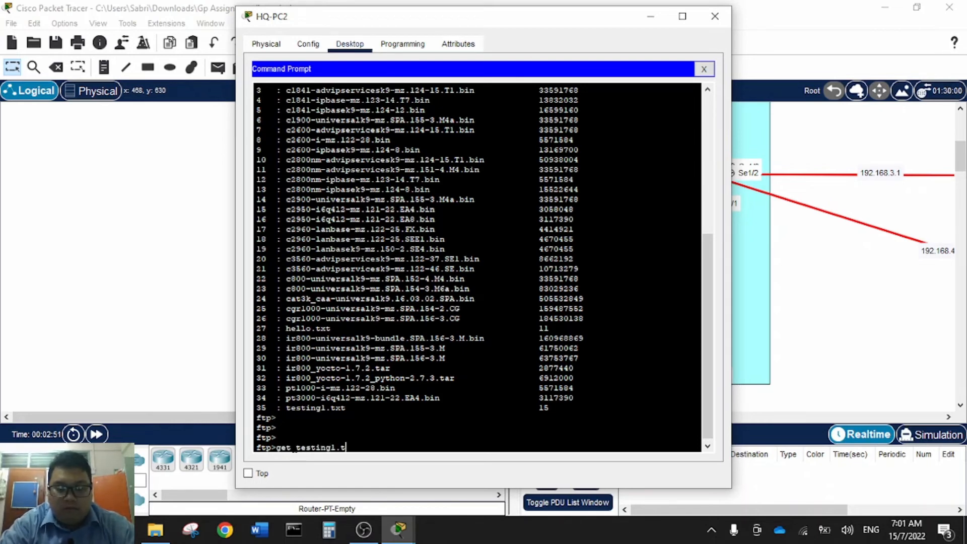
type("xt")
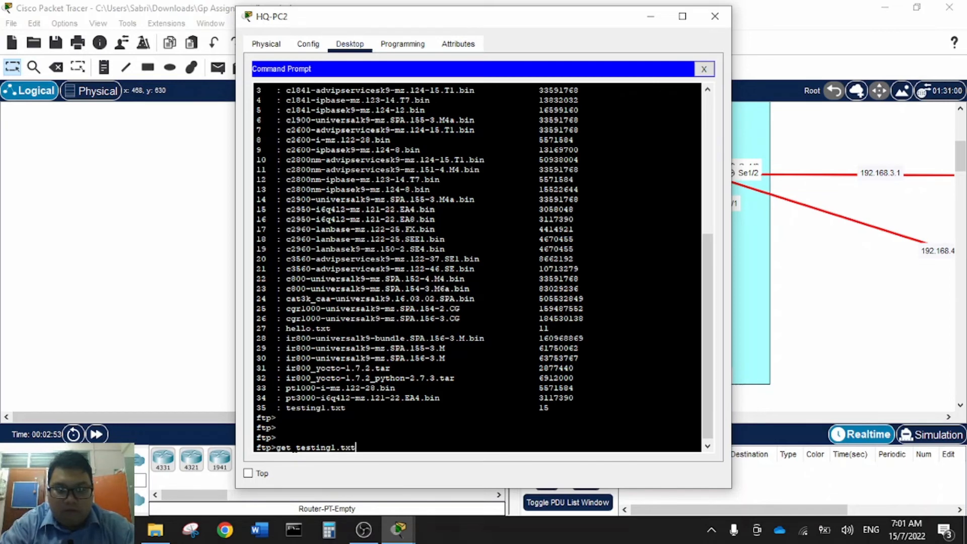
key("Return")
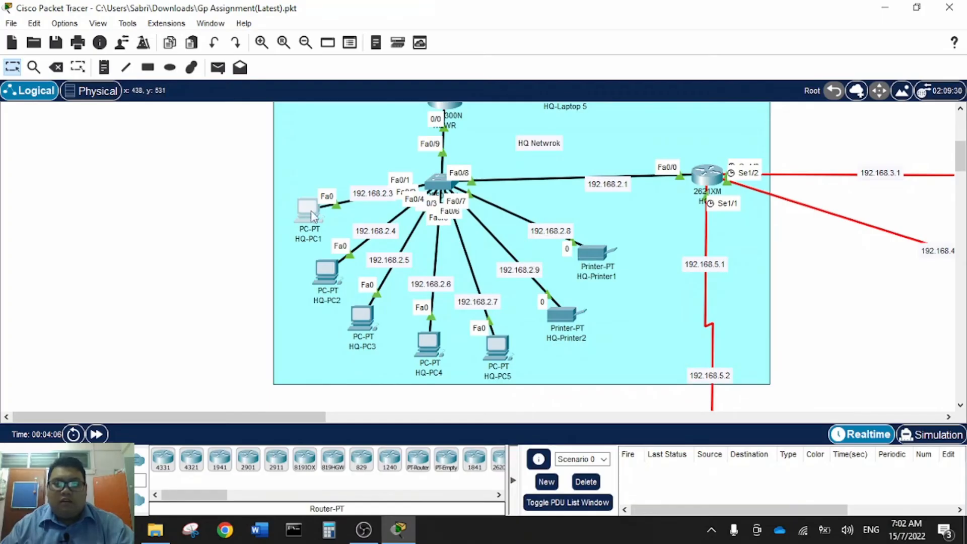
- Run ipconfig on HQ-PC1 and highlight its 192.168.2.3 address output
left_click(308, 210)
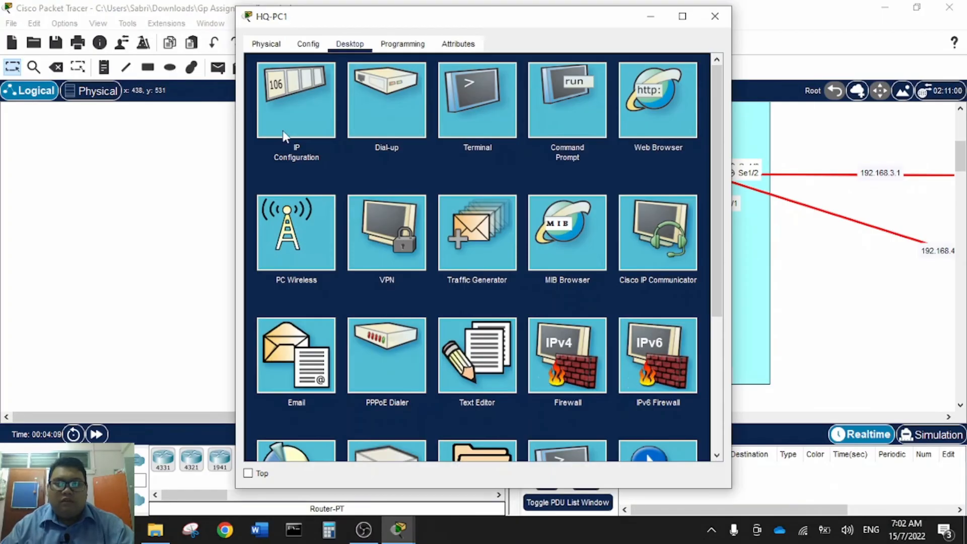
left_click(313, 114)
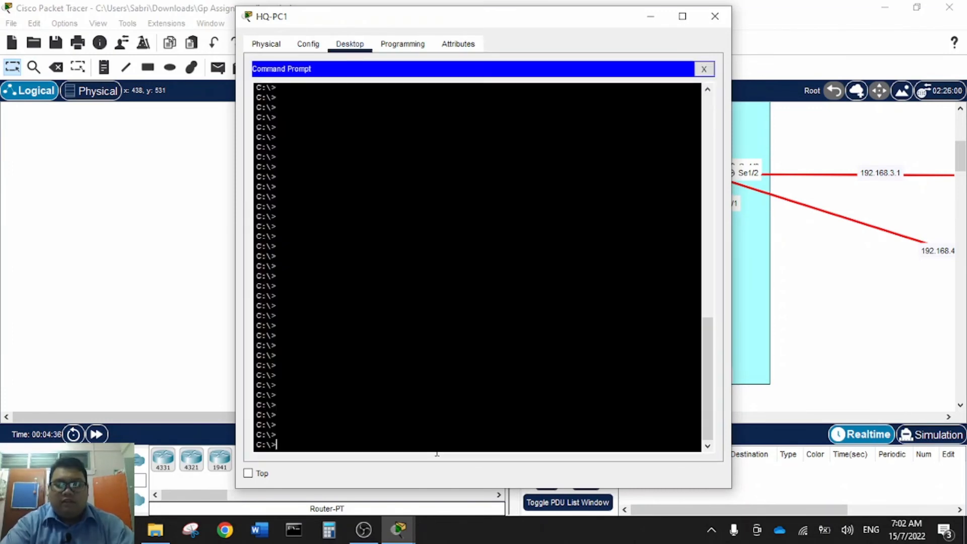
type("i")
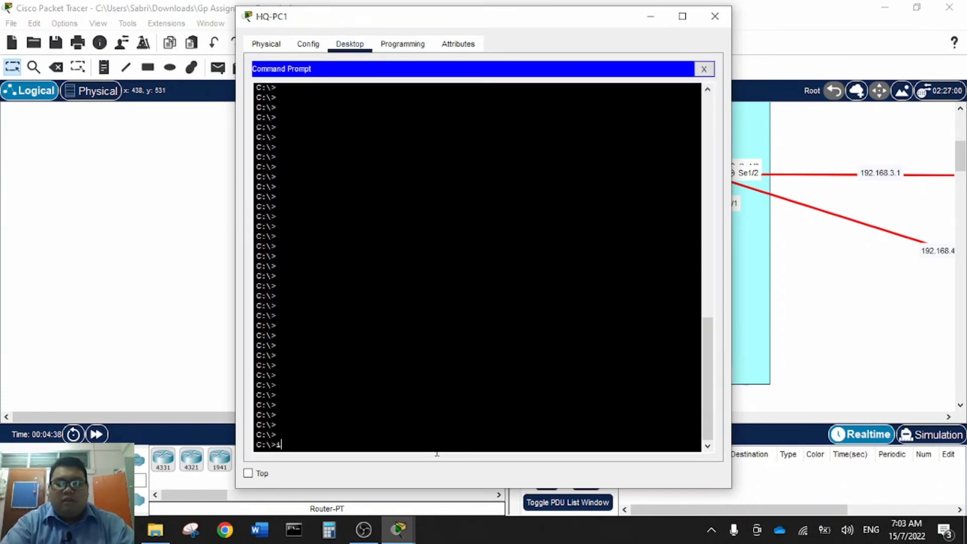
type("pcon")
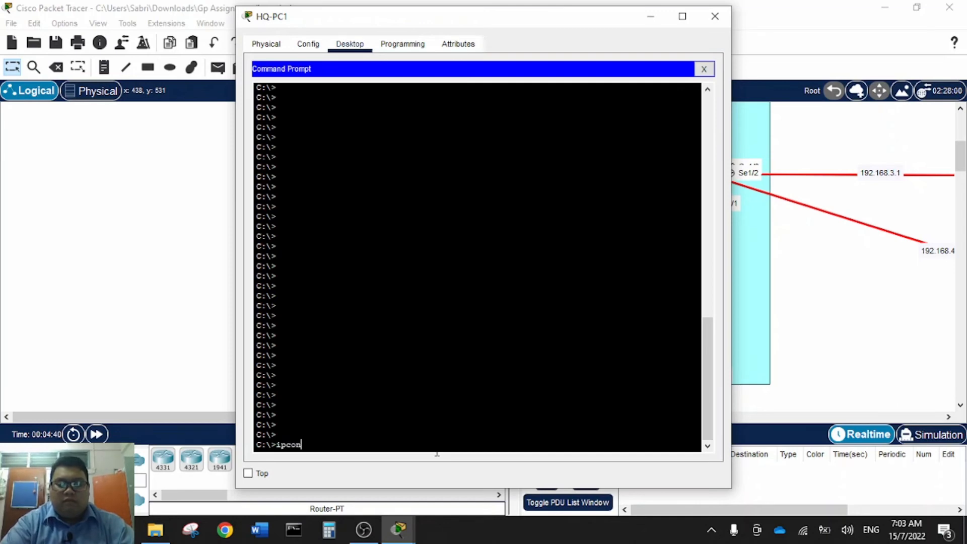
type("fig")
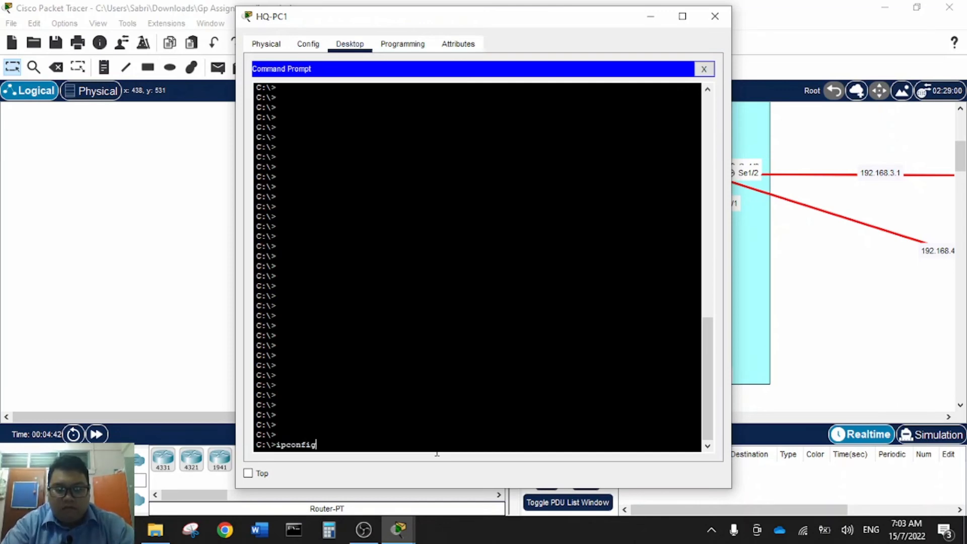
key("Return")
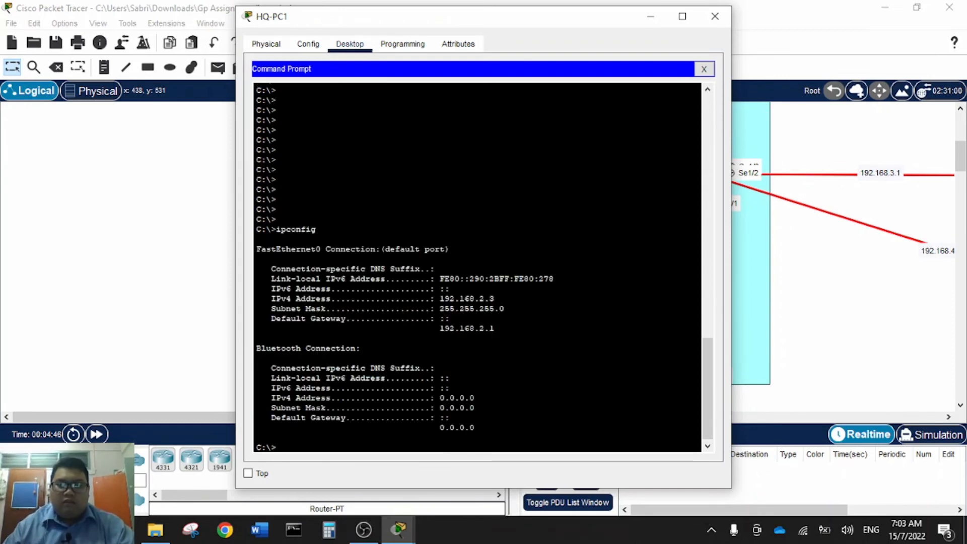
left_click_drag(256, 436, 257, 259)
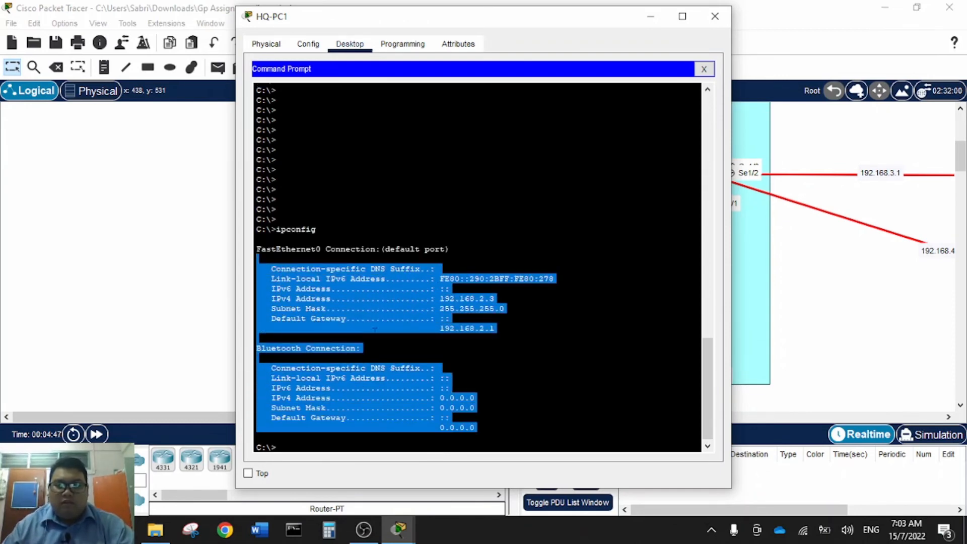
left_click(257, 338)
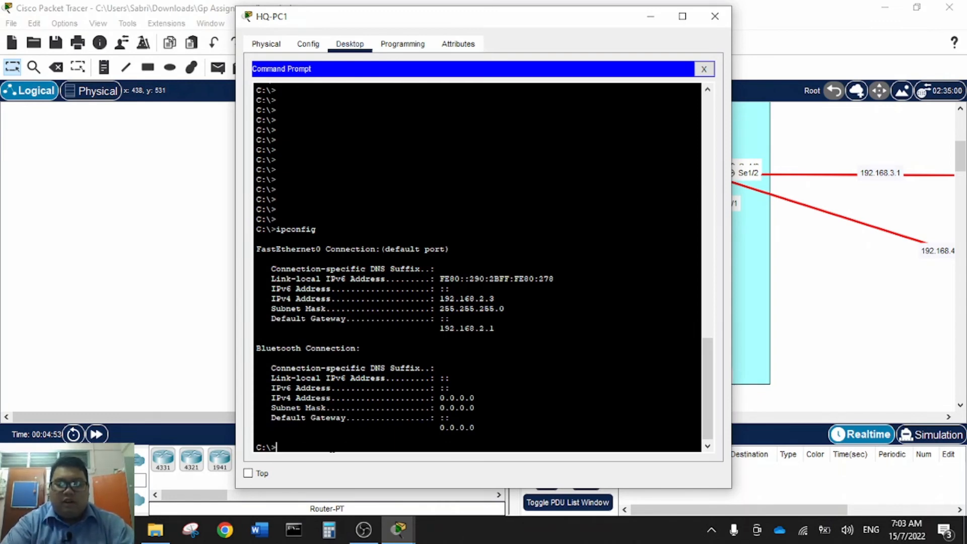
- Run 'ipconfig /all' and page through it, confirming gateway 192.168.2.1 and DNS 192.168.10.2
type("ipco")
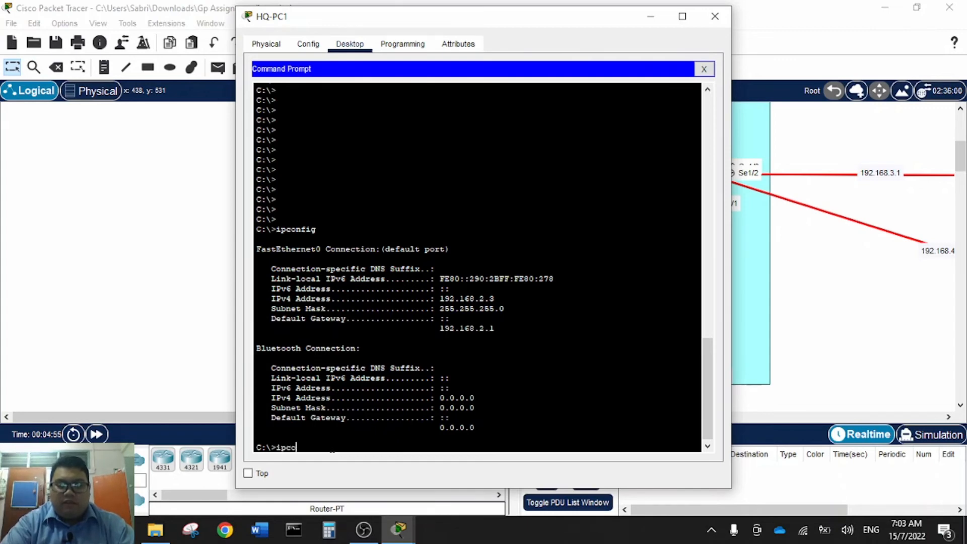
type("nfig")
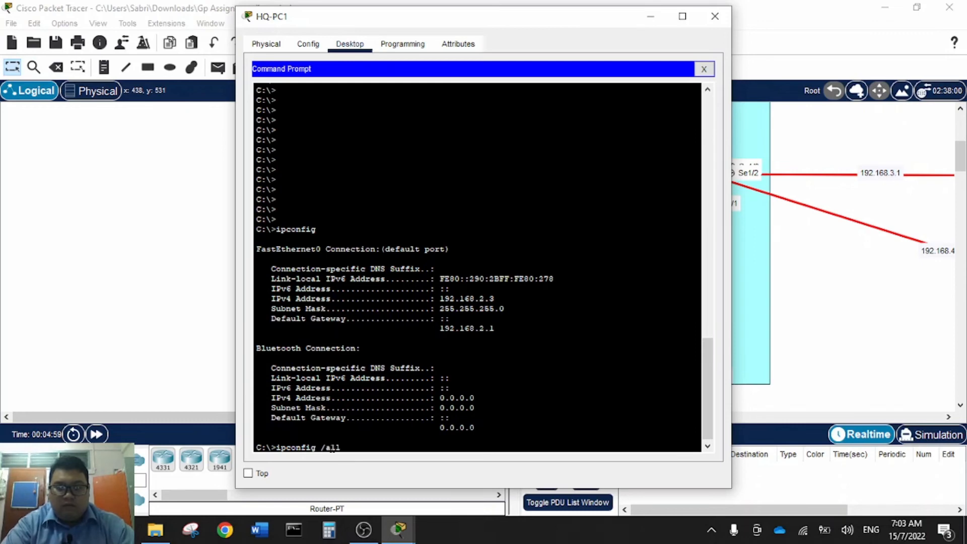
type(" /all")
key("Return")
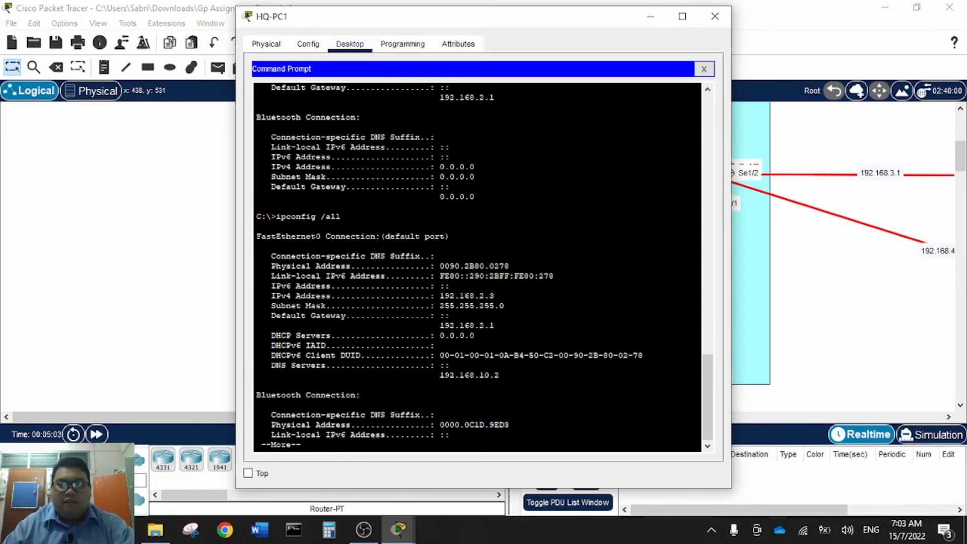
key("Return")
key("Return")
key("Return")
key("Return")
key("Return")
key("Return")
key("Return")
key("Return")
key("Return")
key("Return")
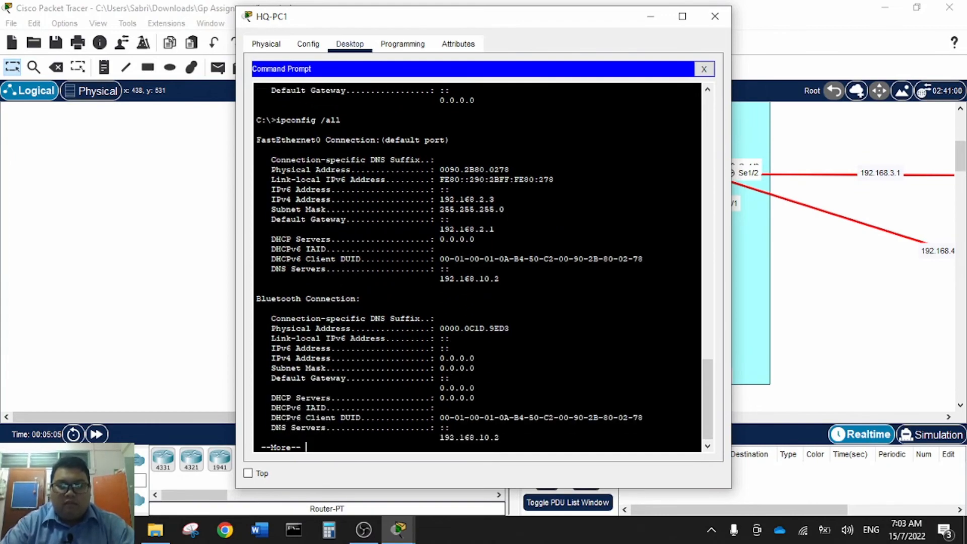
key("Return")
key("Return")
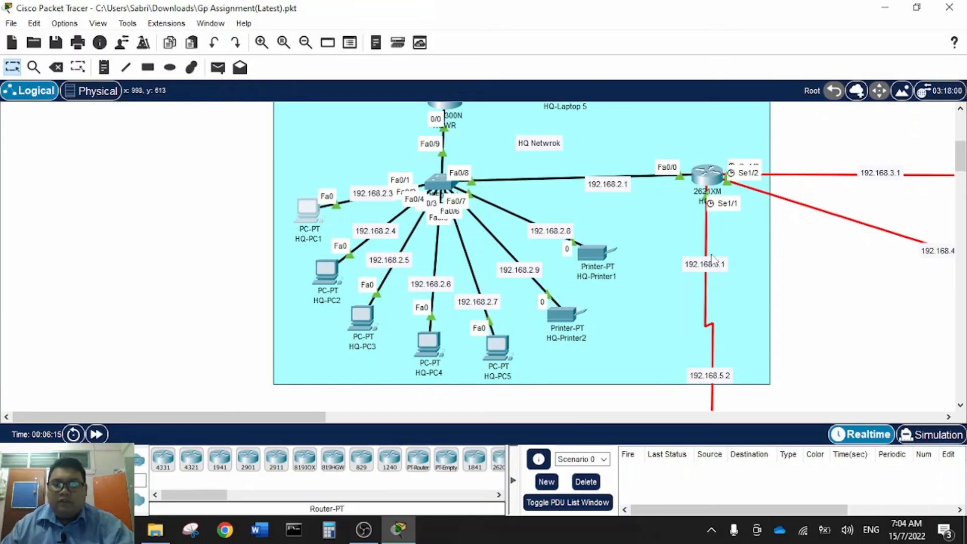
- Open router HQR's CLI and bring up the console prompt
left_click(708, 180)
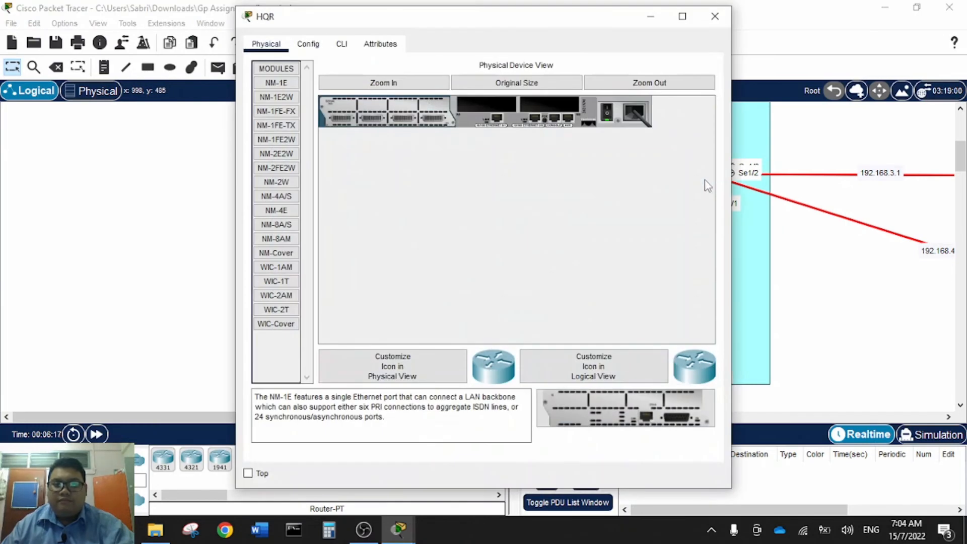
left_click(321, 48)
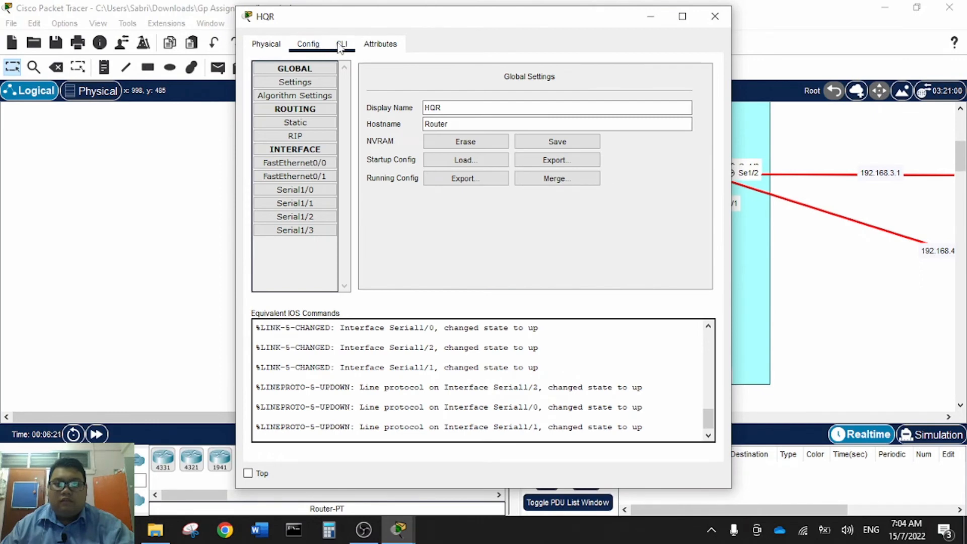
left_click(342, 45)
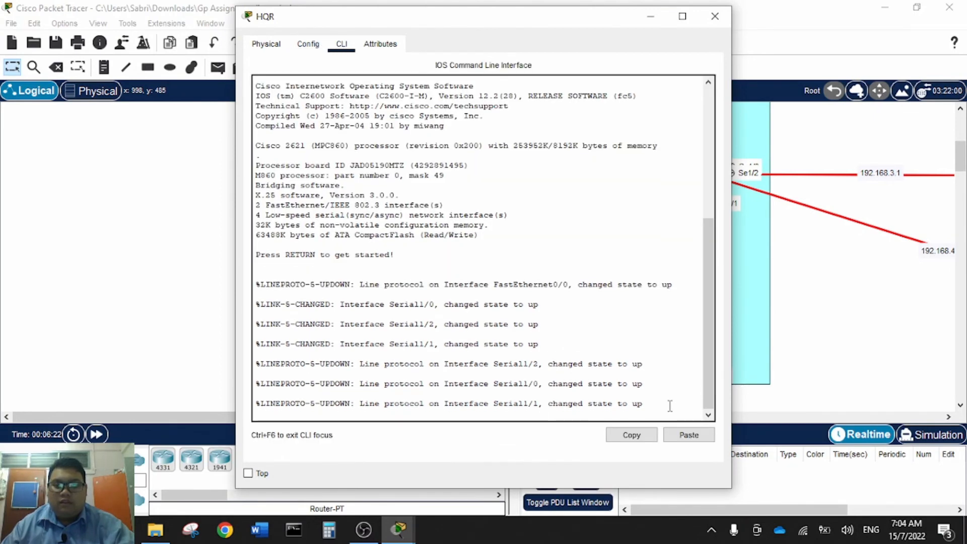
key("Return")
key("Return")
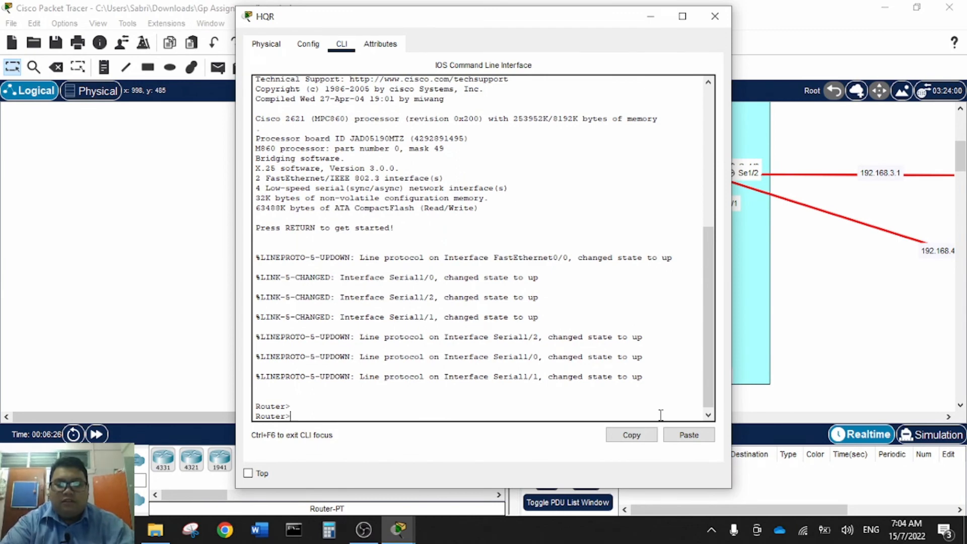
- Run 'sh ip route' and highlight the RIP routes to 192.168.6.0, 192.168.8.0 and 192.168.10.0
type("sh i")
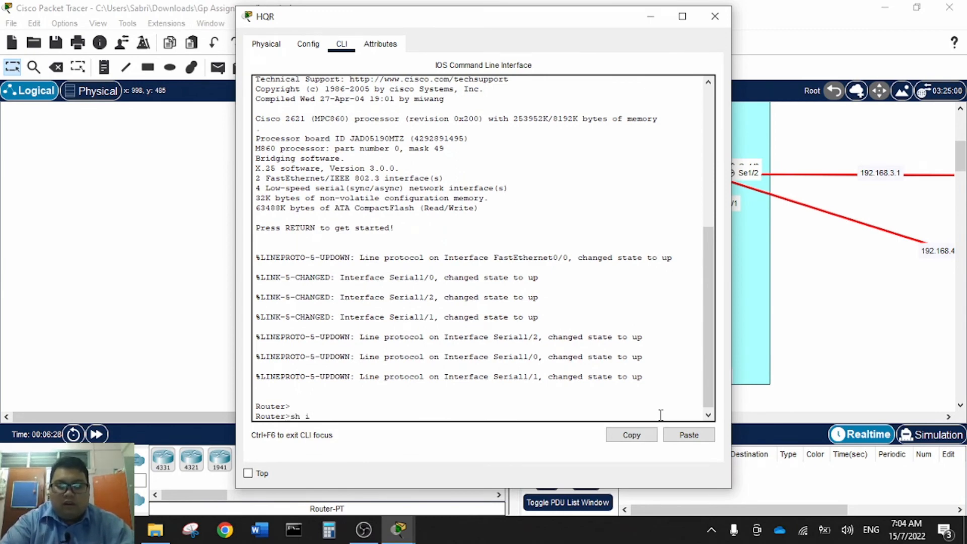
type("p rou")
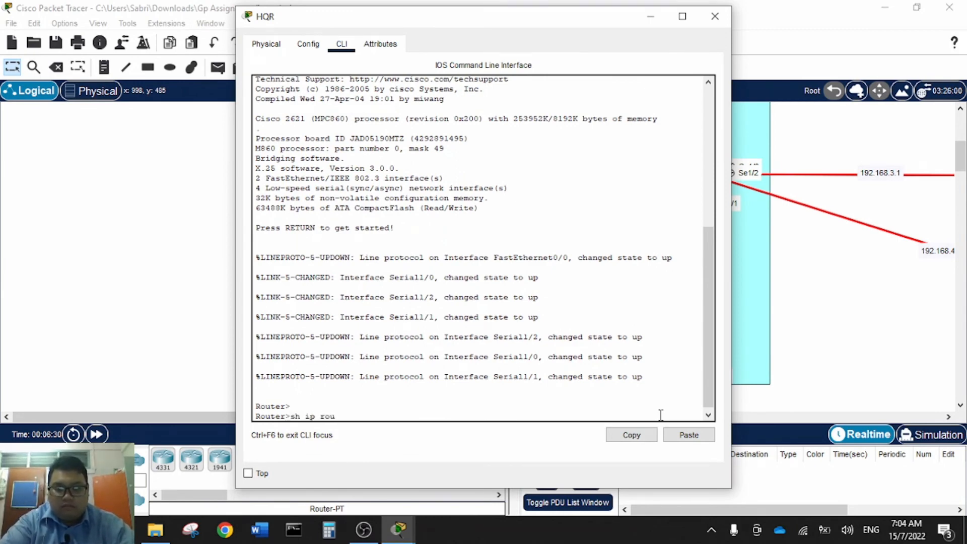
type("te")
key("Return")
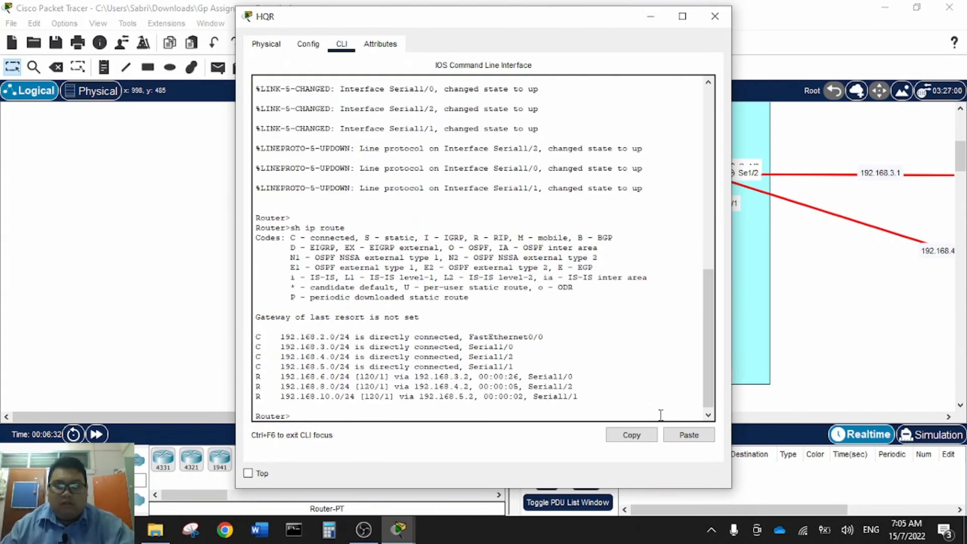
left_click_drag(579, 396, 275, 337)
left_click(443, 372)
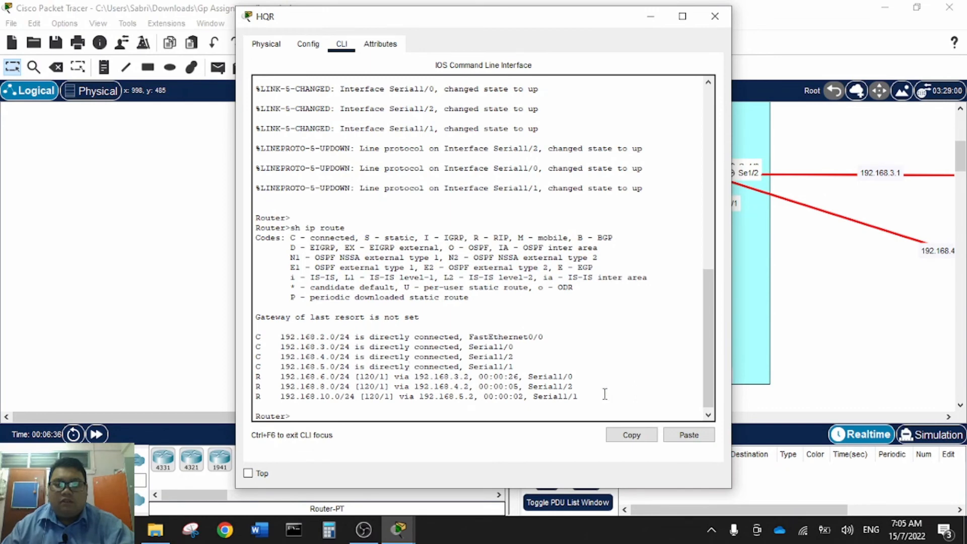
left_click_drag(615, 395, 470, 376)
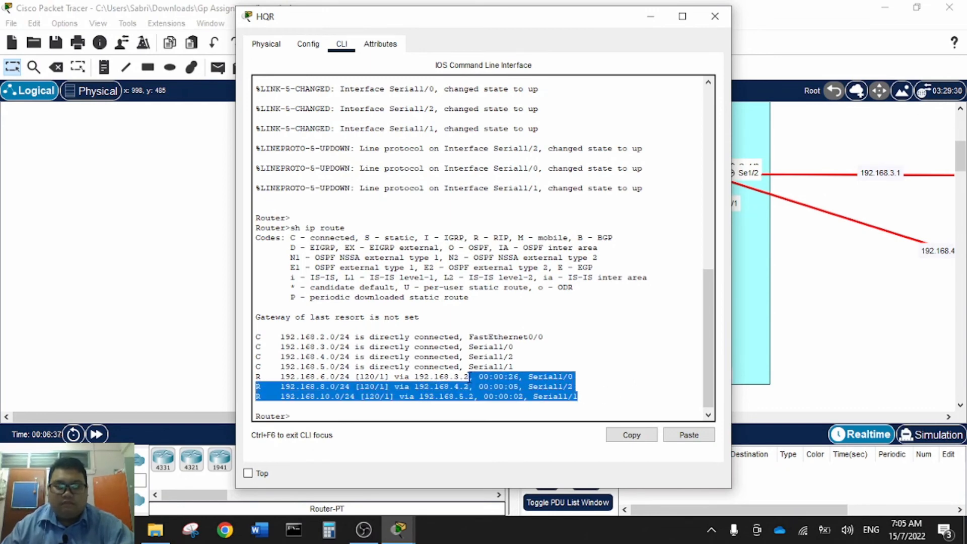
left_click(485, 387)
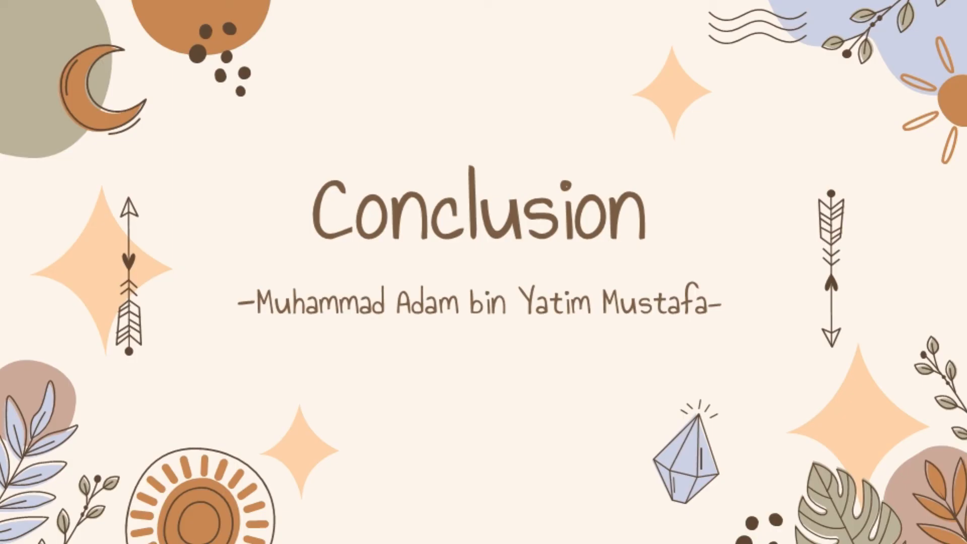